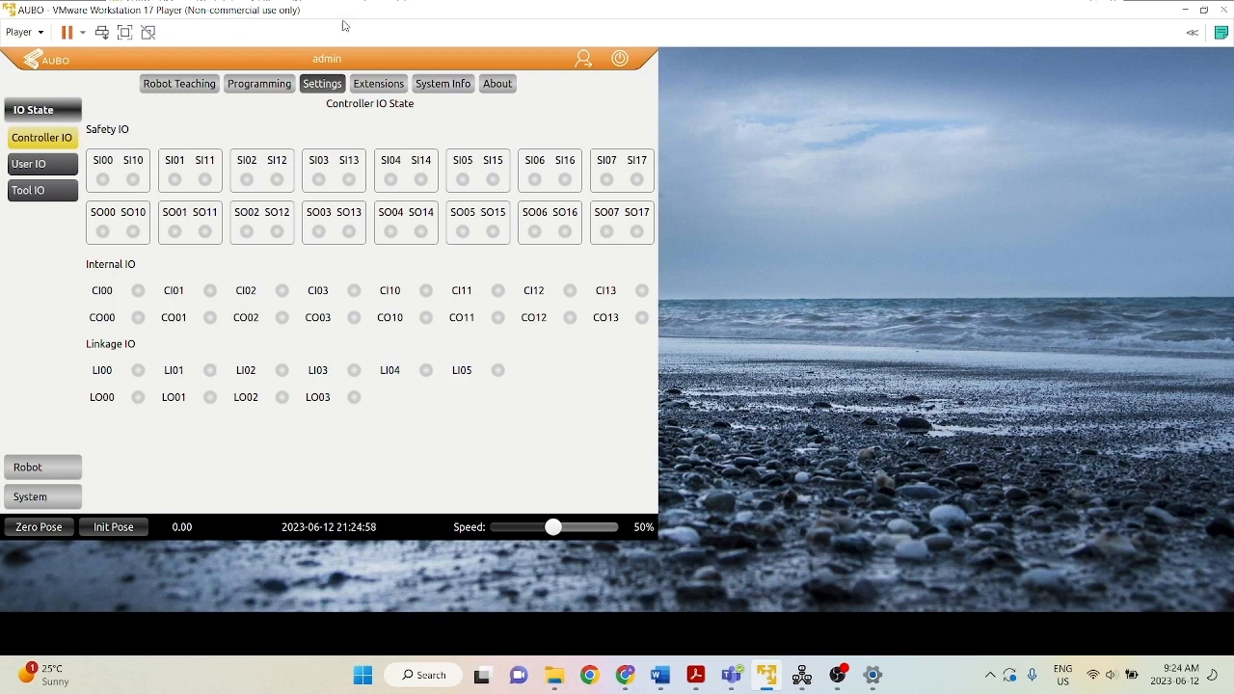
Run ifconfig from the network debugging section of the robot's system settings.
click(42, 498)
click(53, 252)
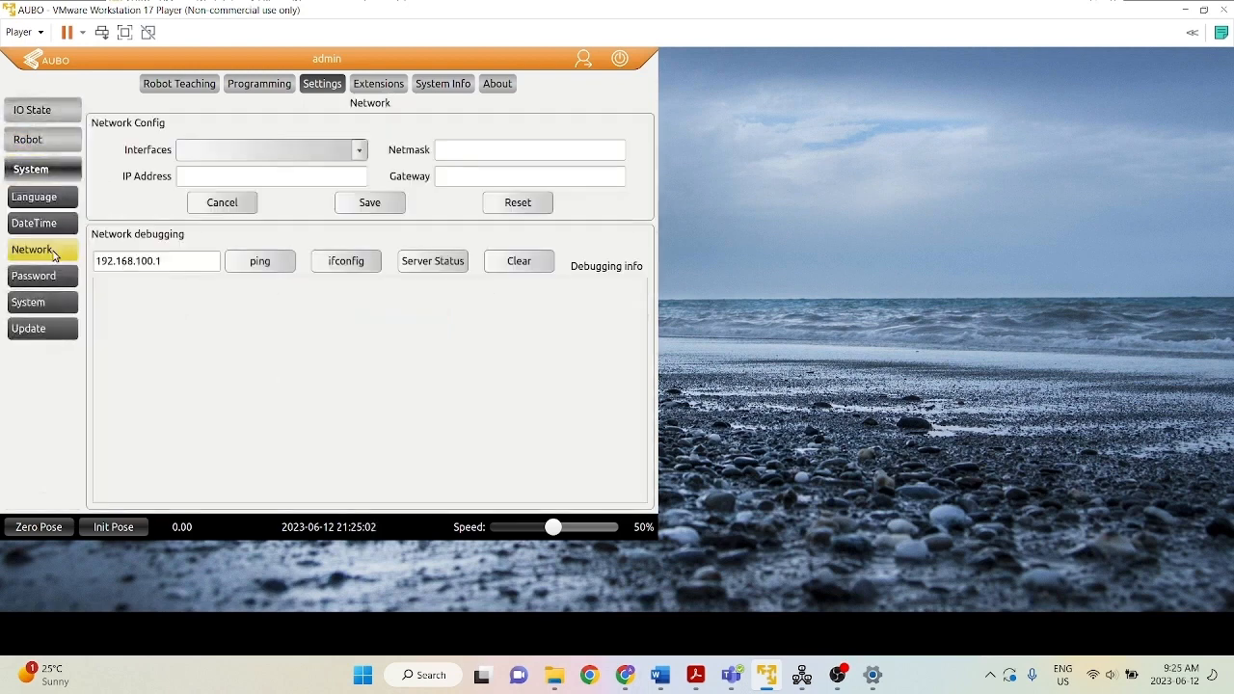
click(352, 262)
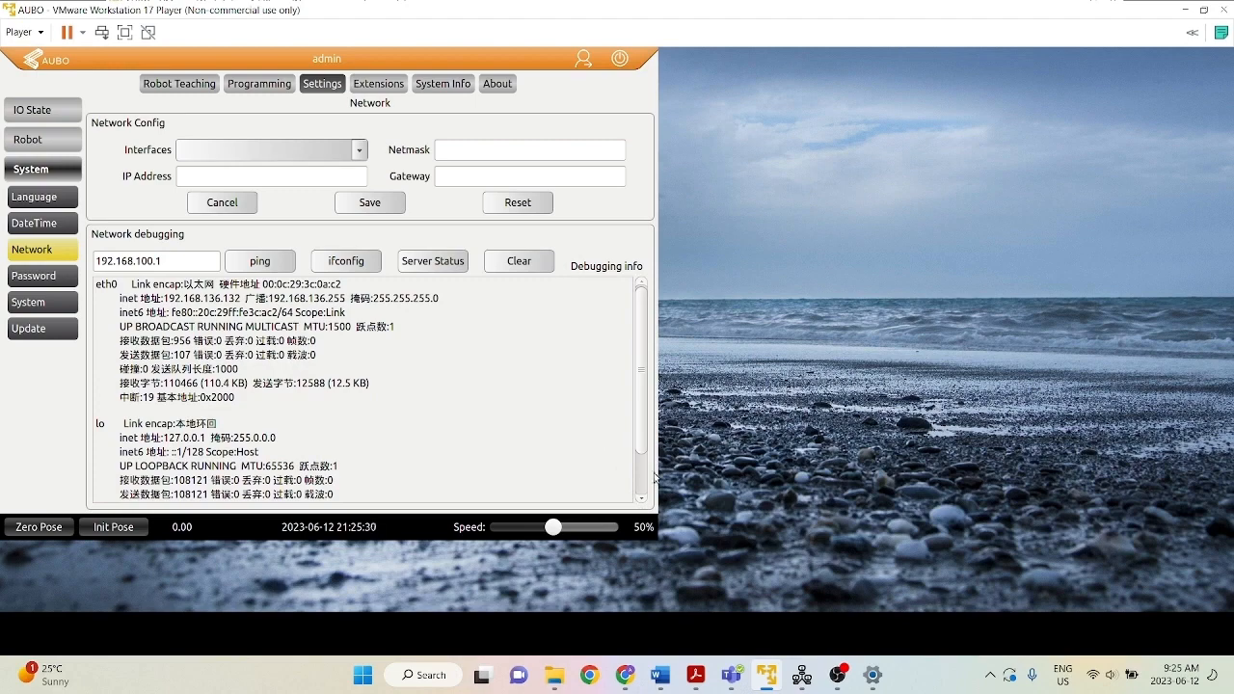
Switch to Windows Settings and display the connection details of VMware Network Adapter VMnet8 through the advanced network adapter options.
click(872, 675)
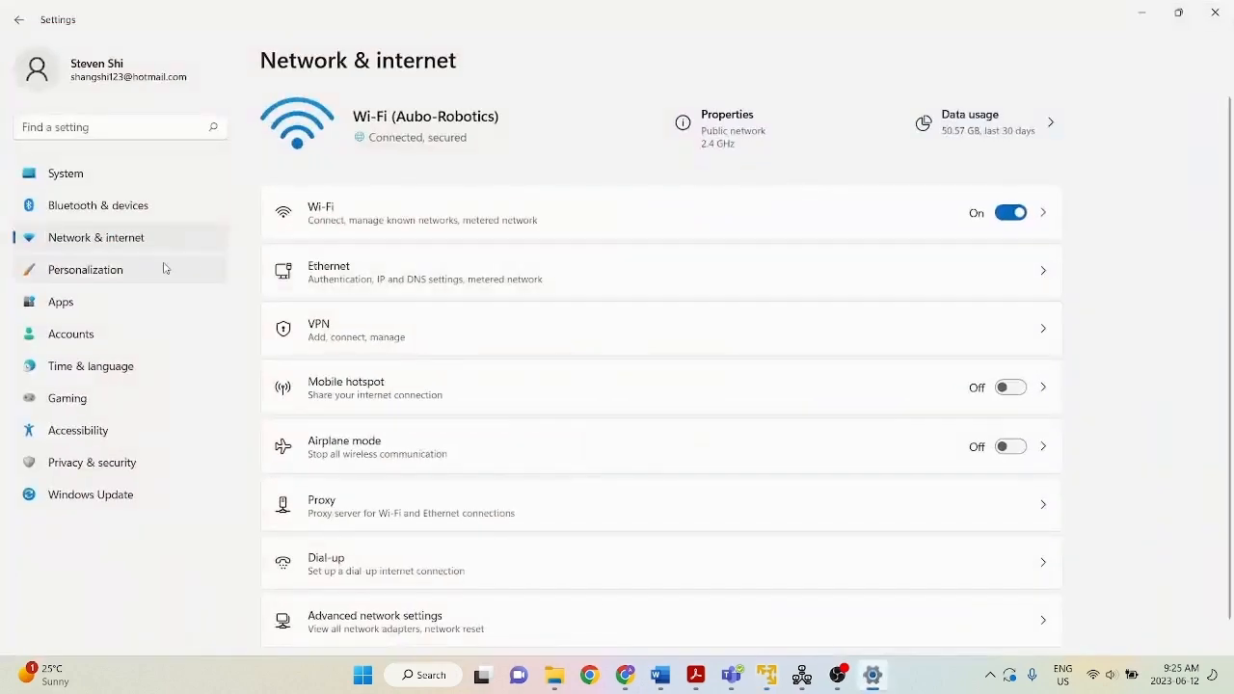
scroll(400, 564, down, 1)
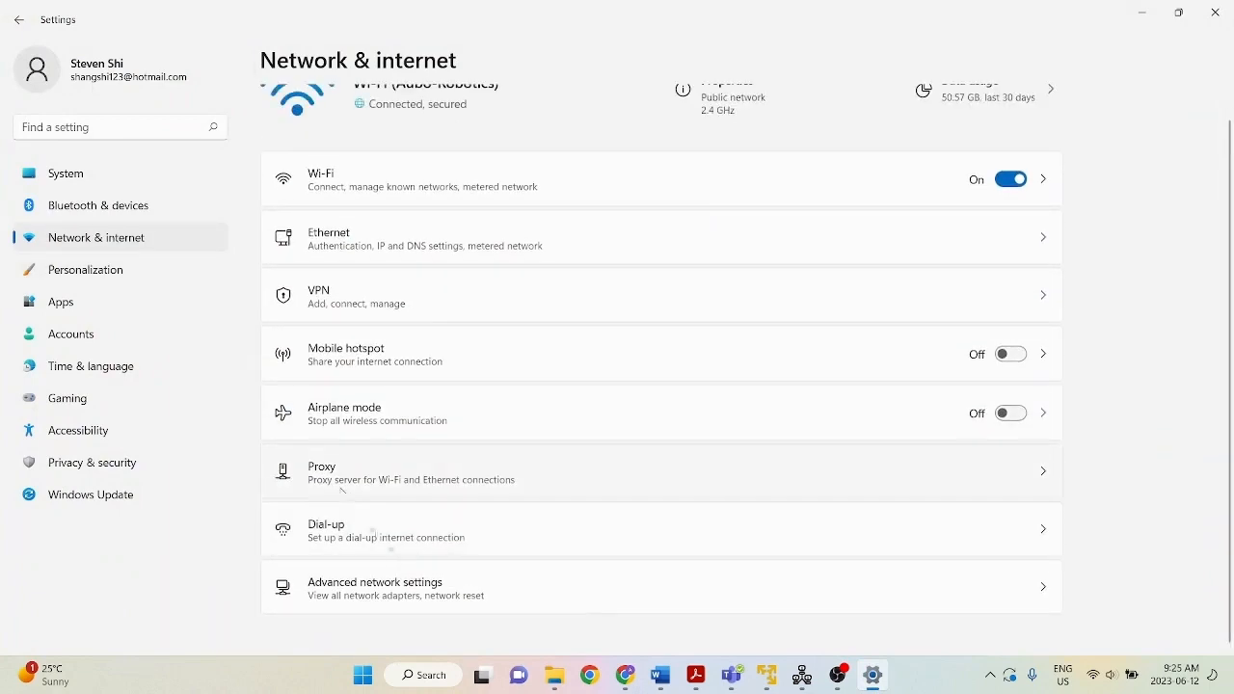
click(409, 583)
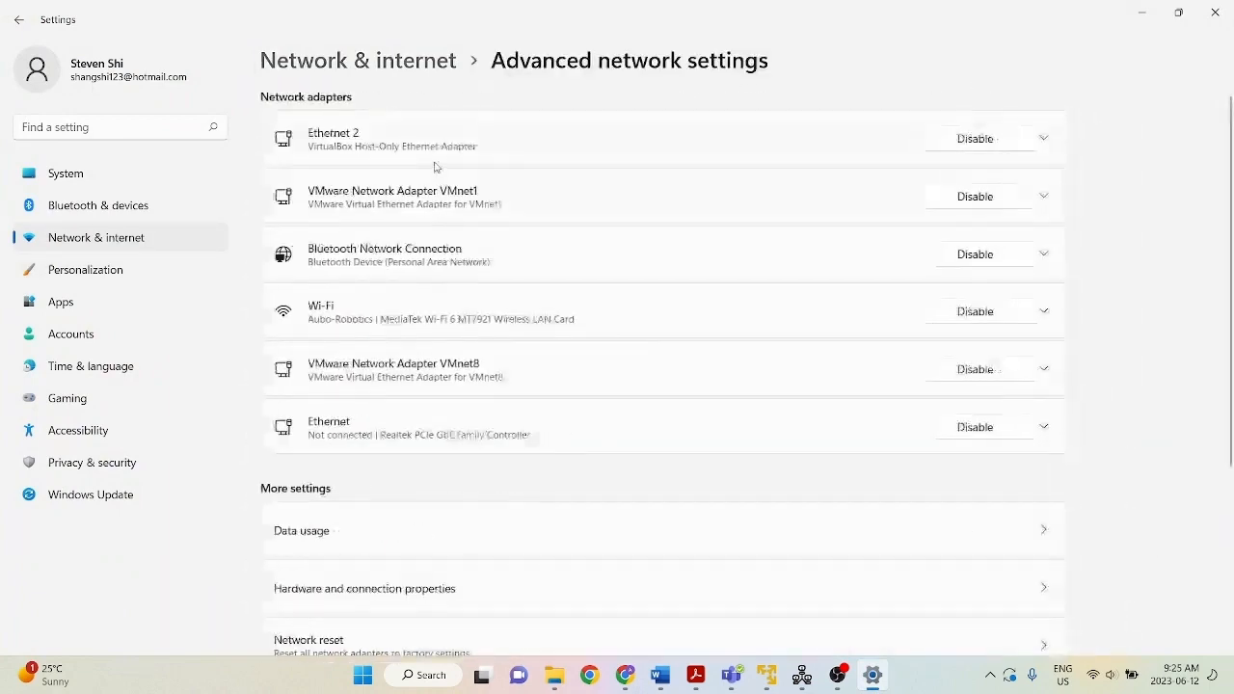
scroll(415, 469, down, 3)
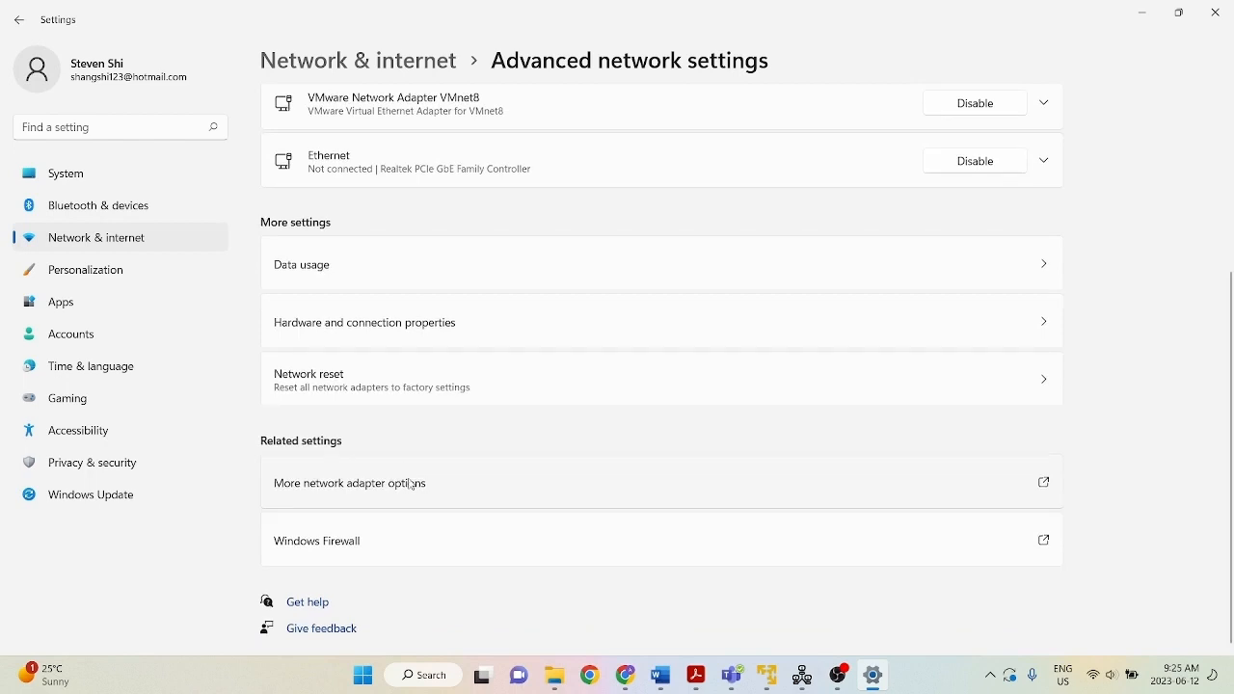
click(407, 488)
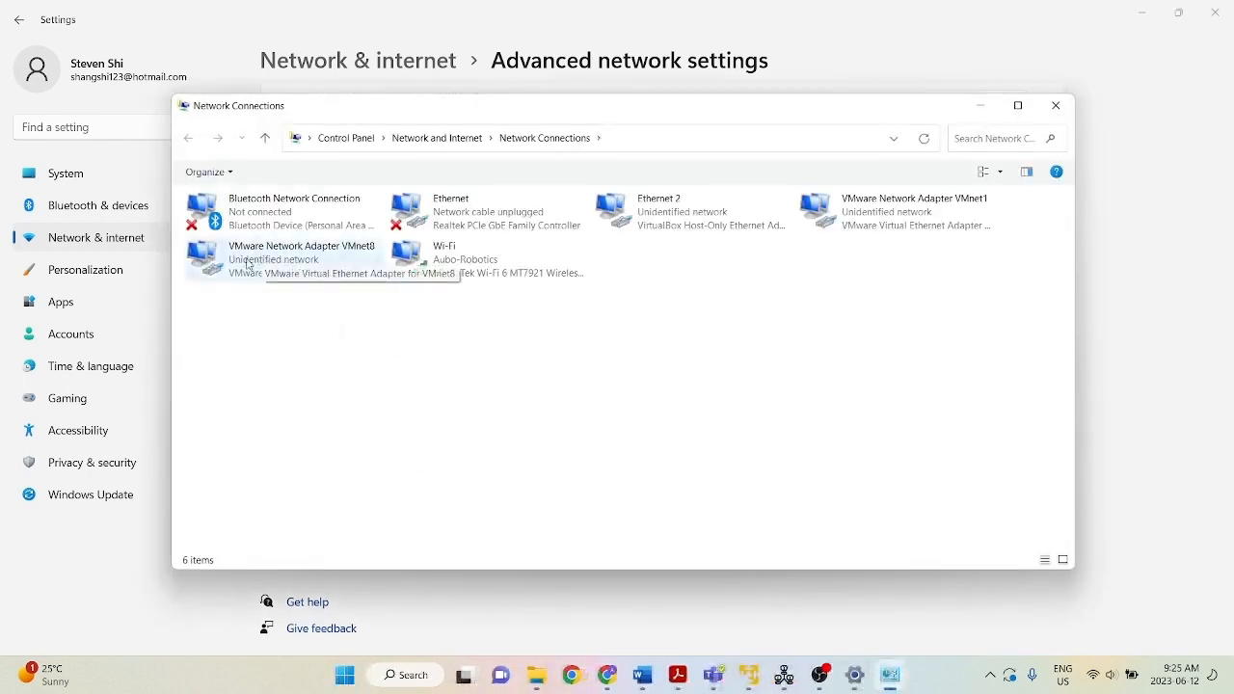
click(343, 256)
double_click(343, 255)
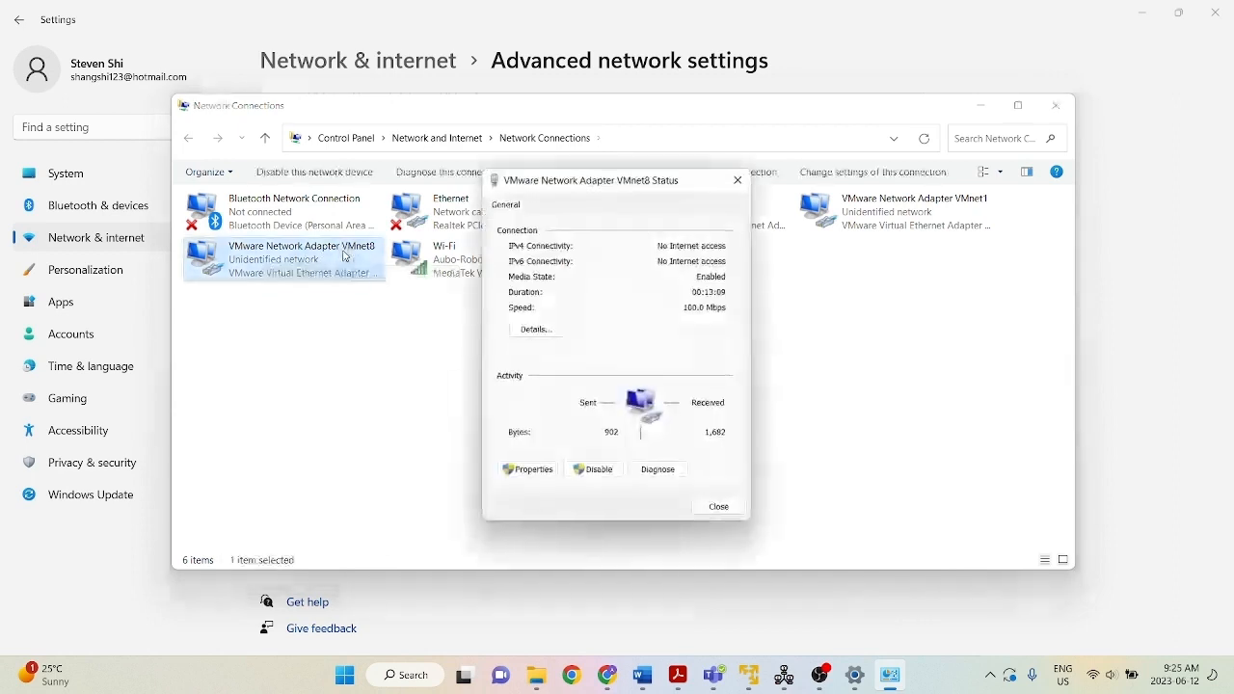
click(544, 331)
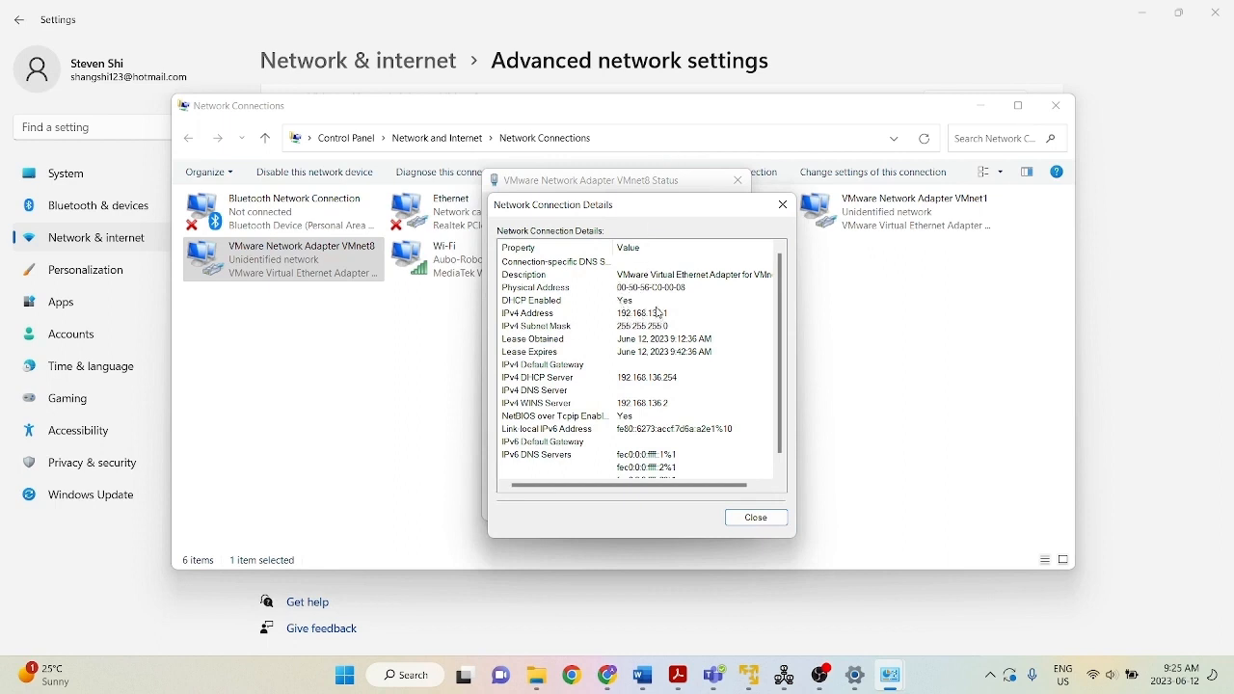
Compare the ifconfig output in the virtual machine with the IPv4 address in the host's VMnet8 connection details.
click(749, 675)
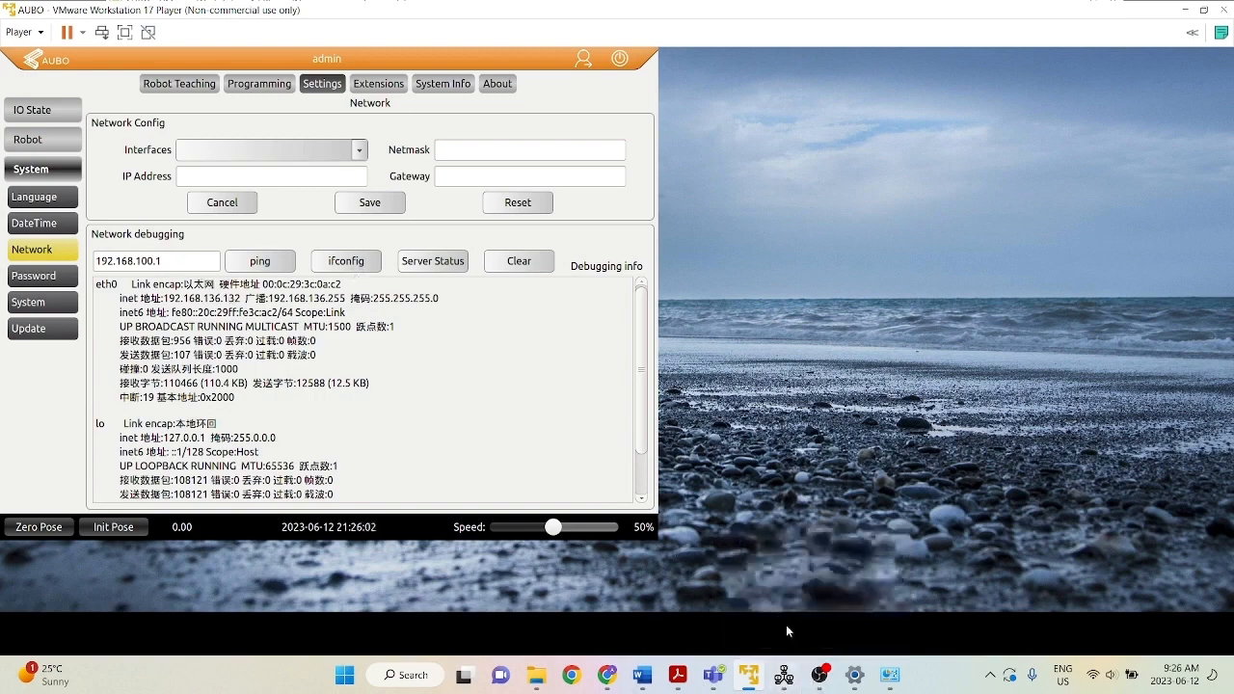
click(860, 679)
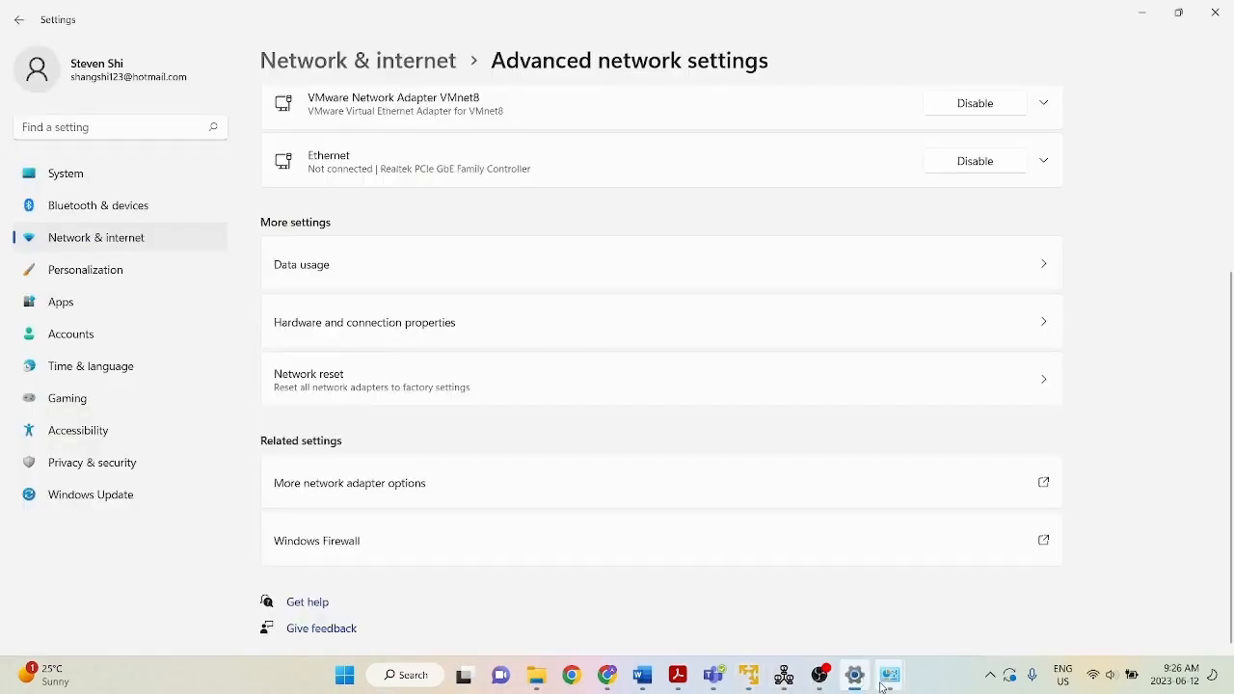
mouse_move(890, 675)
click(973, 584)
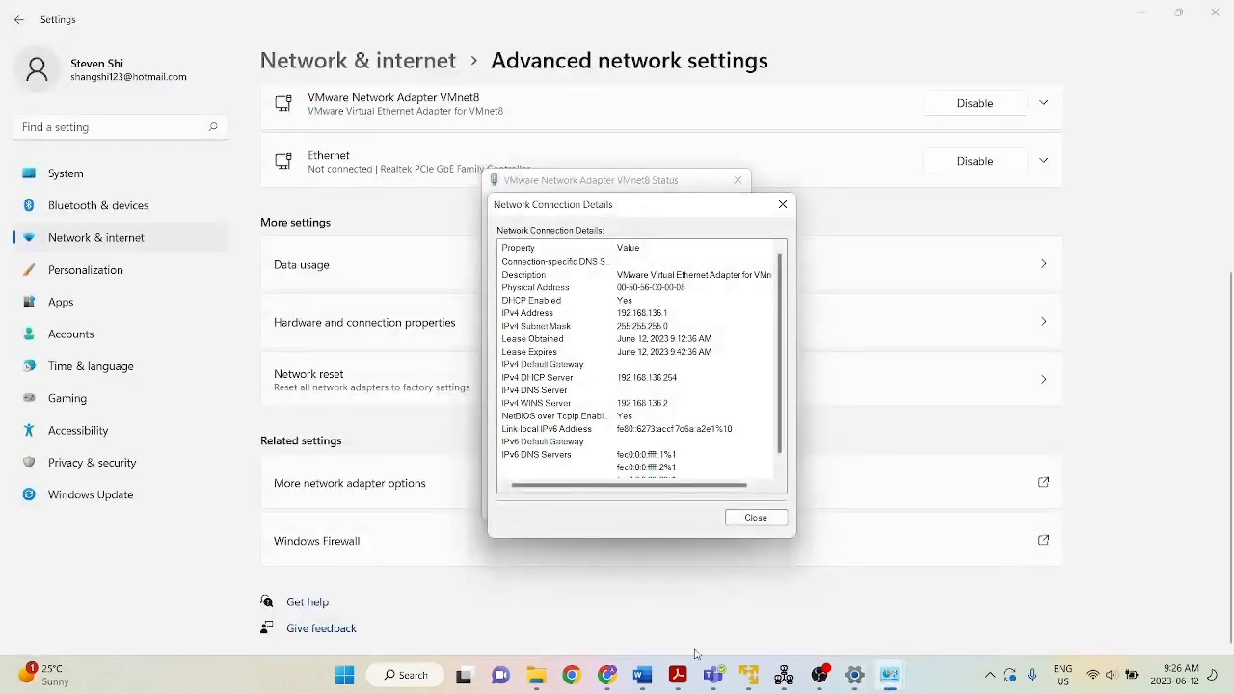
Back in the virtual machine, set the network debugging address to 192.168.136.1 and ping it.
click(749, 675)
click(171, 260)
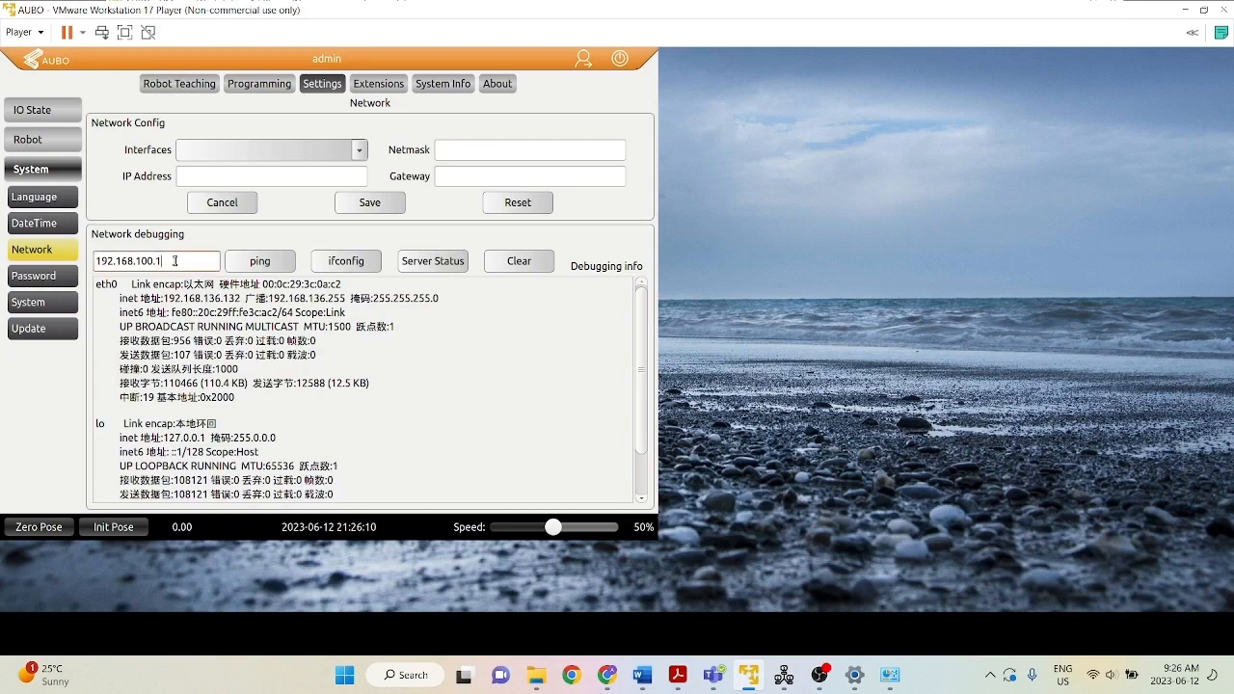
key(BackSpace)
key(BackSpace)
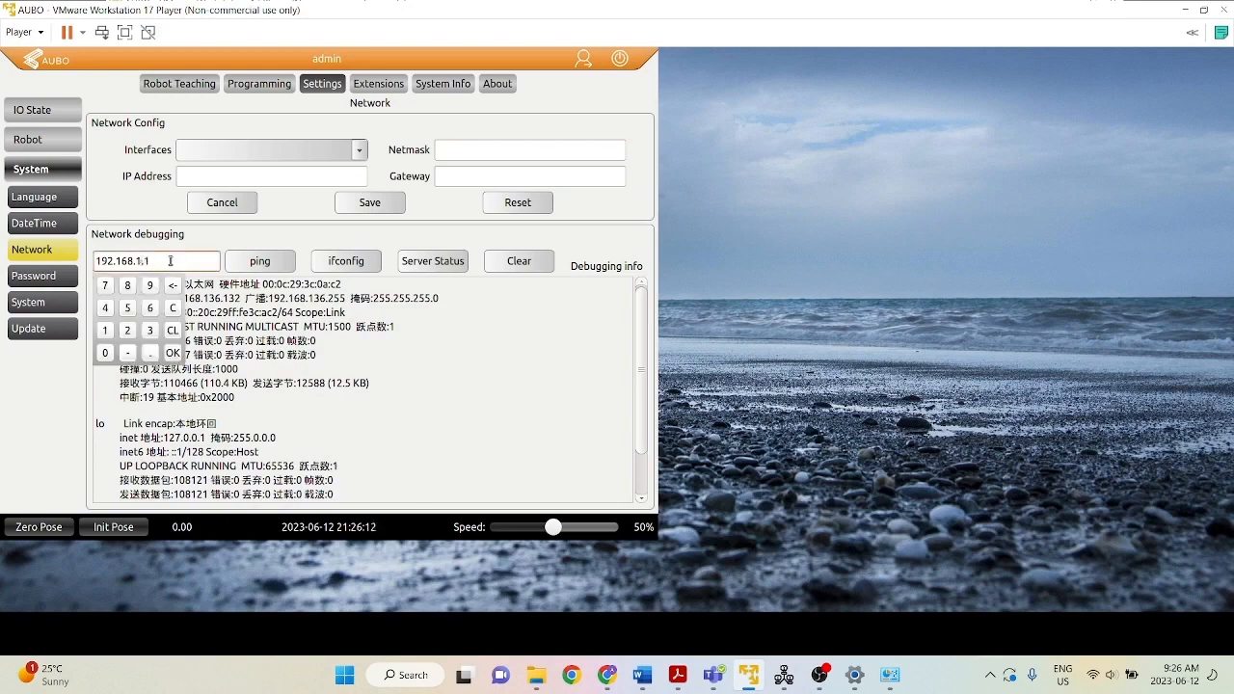
mouse_move(892, 673)
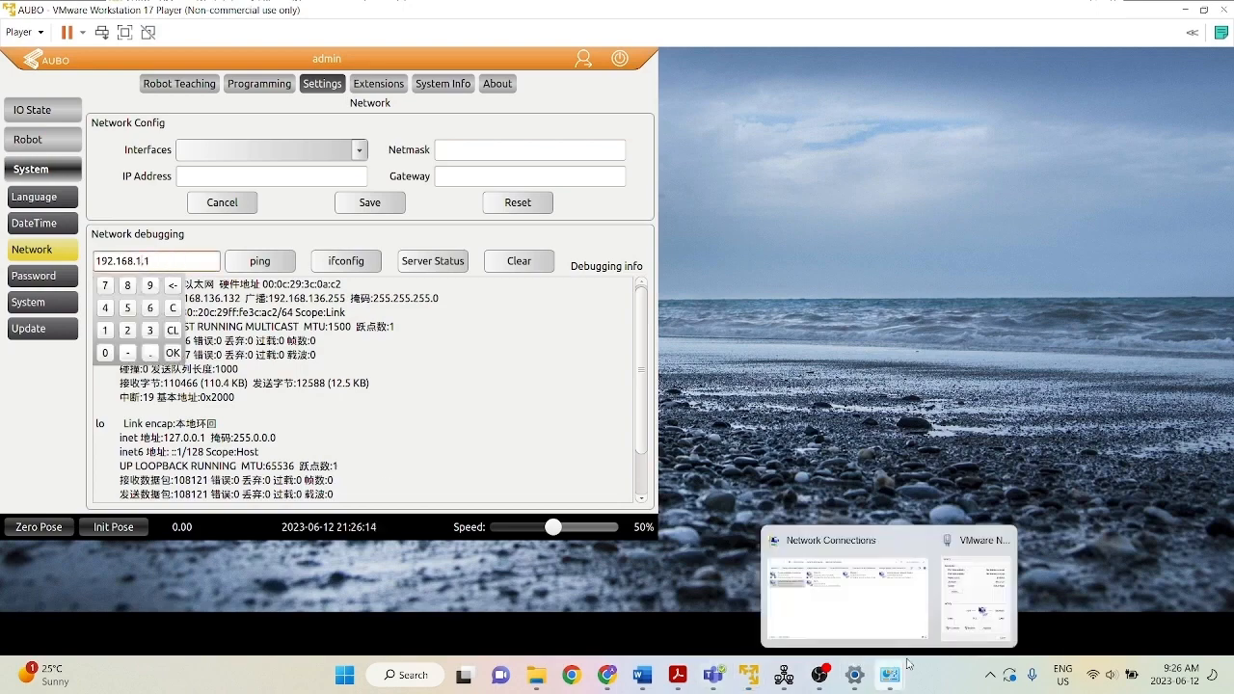
mouse_move(969, 626)
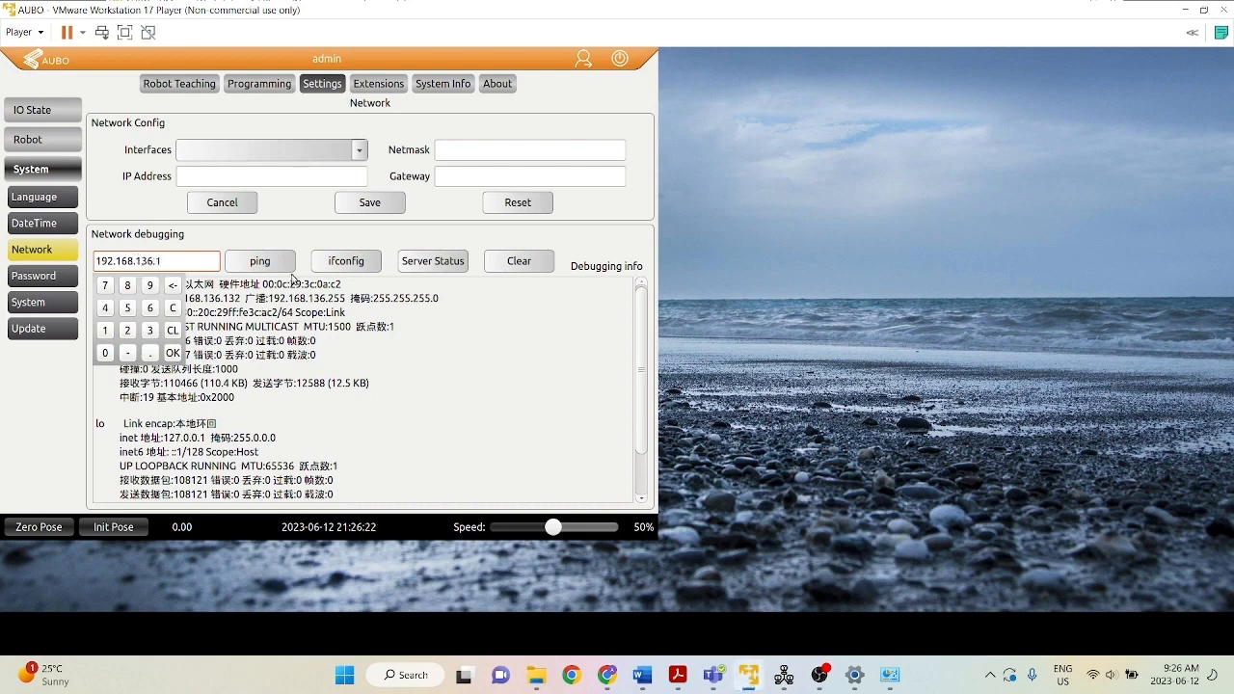
click(277, 263)
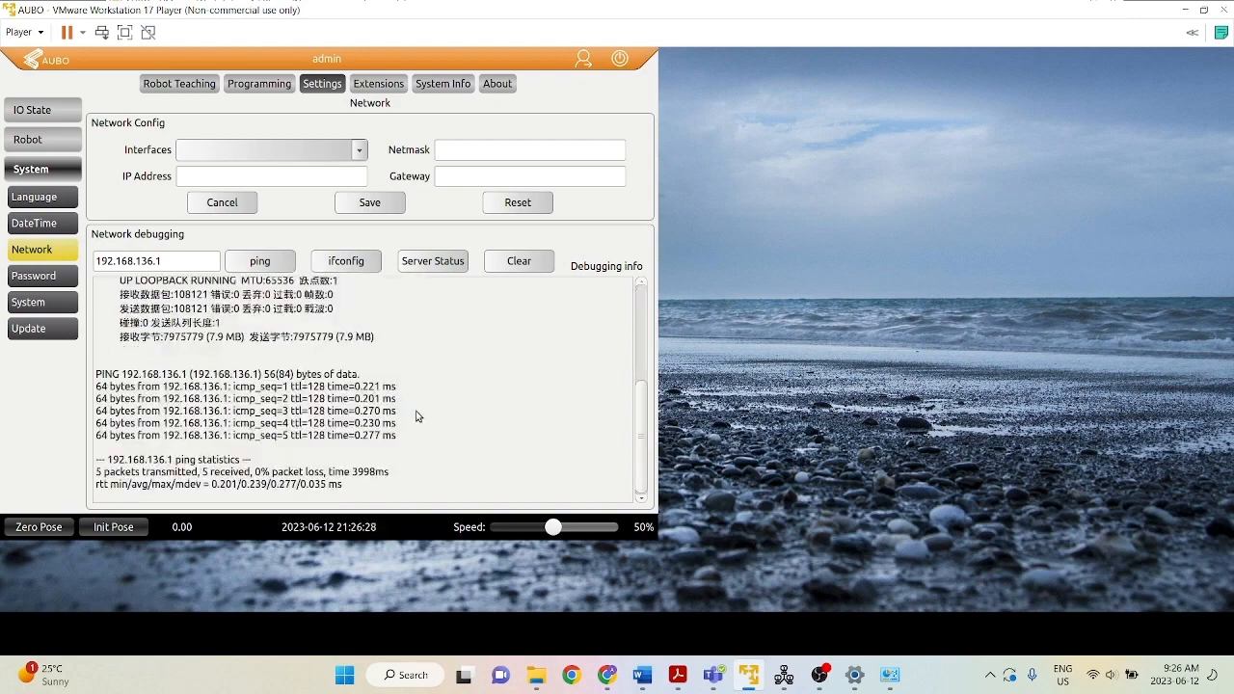
scroll(419, 417, down, 1)
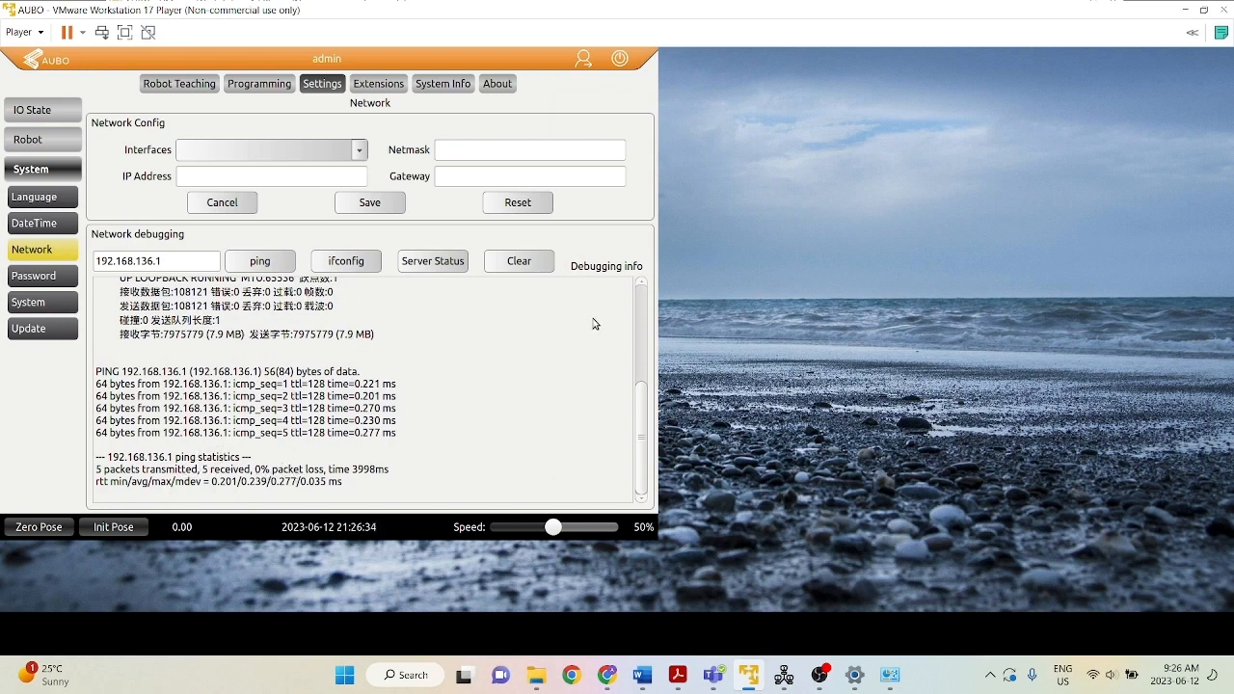
Review the Wait, Script, Thread and TcpClient nodes in the TCPClient_4_5_44 program tree.
click(258, 84)
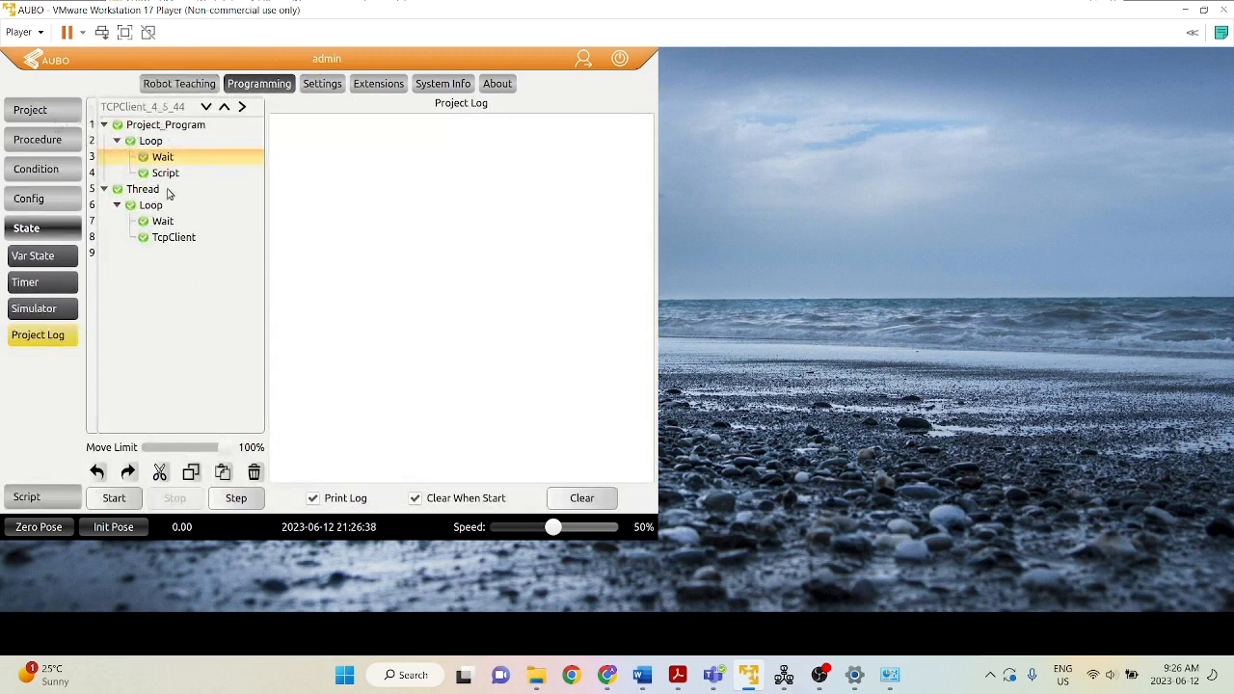
click(160, 141)
click(174, 156)
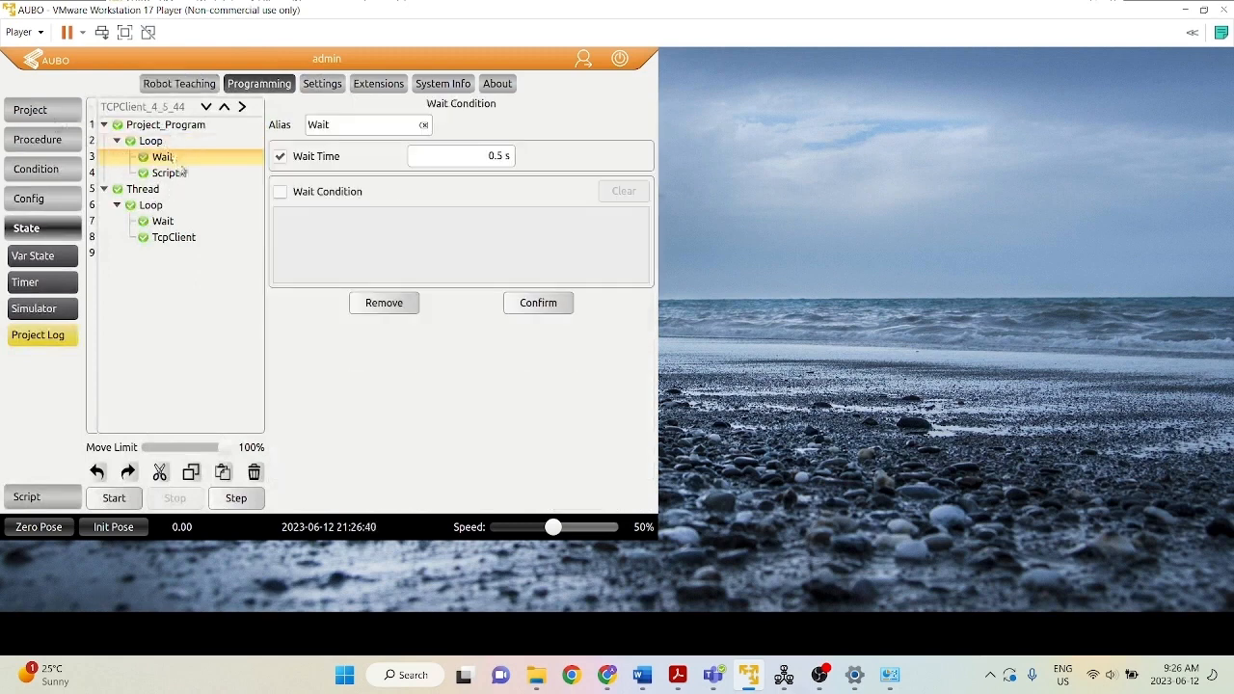
click(178, 172)
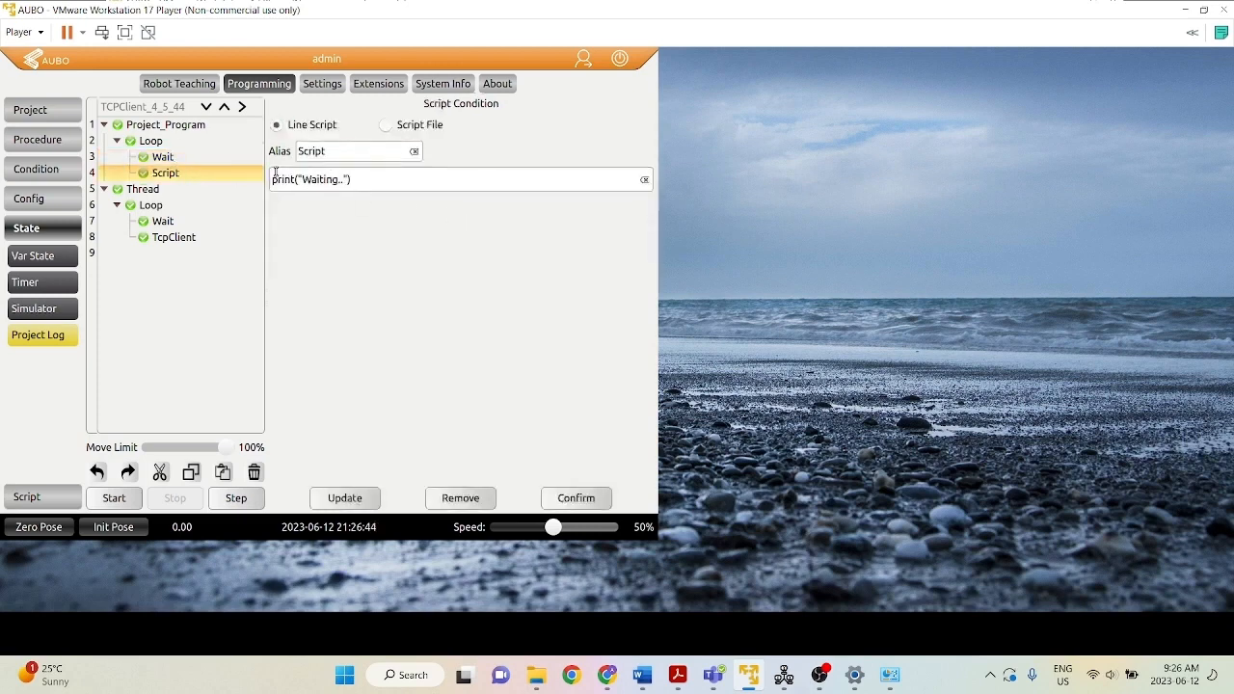
click(157, 192)
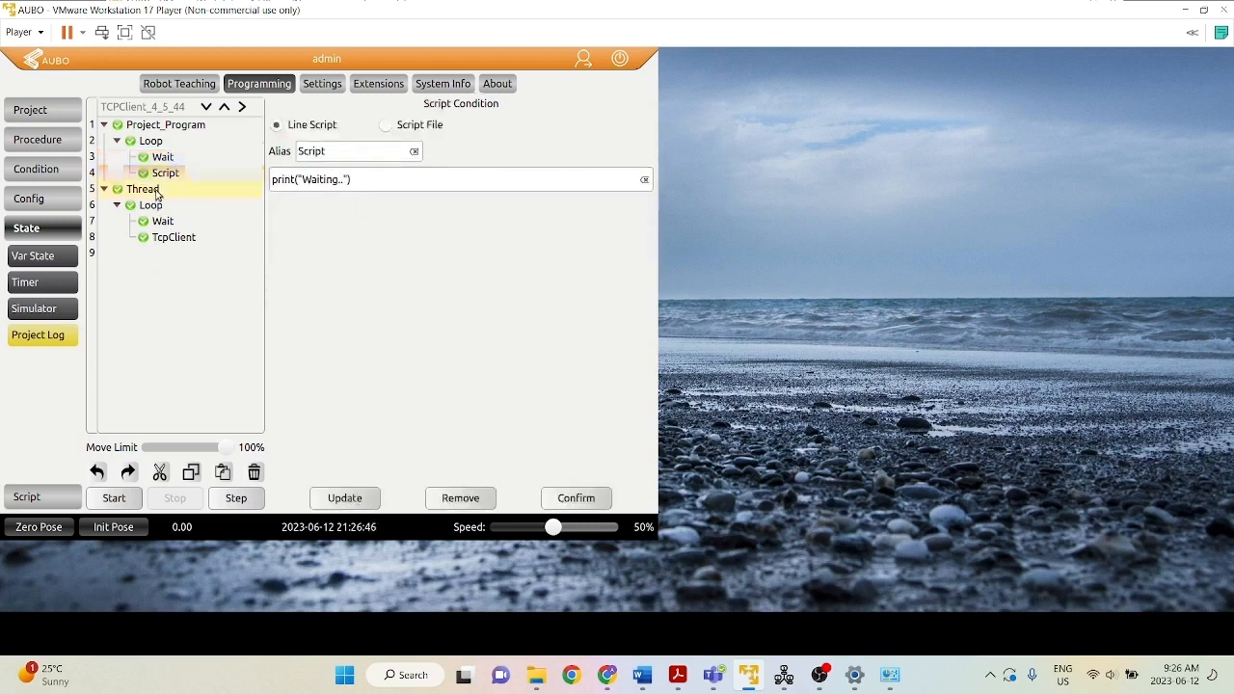
click(176, 244)
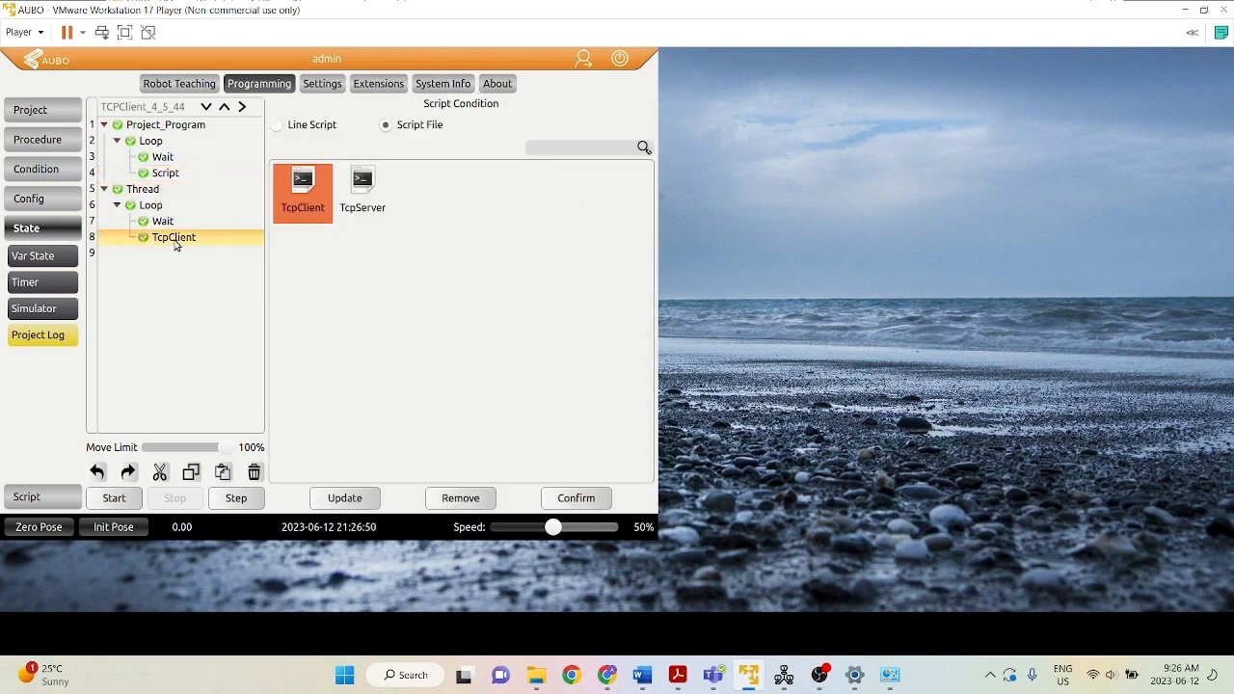
Examine TcpClient.aubo in the script editor, including its Send and Recv functions and main section, and return to the project page.
click(35, 499)
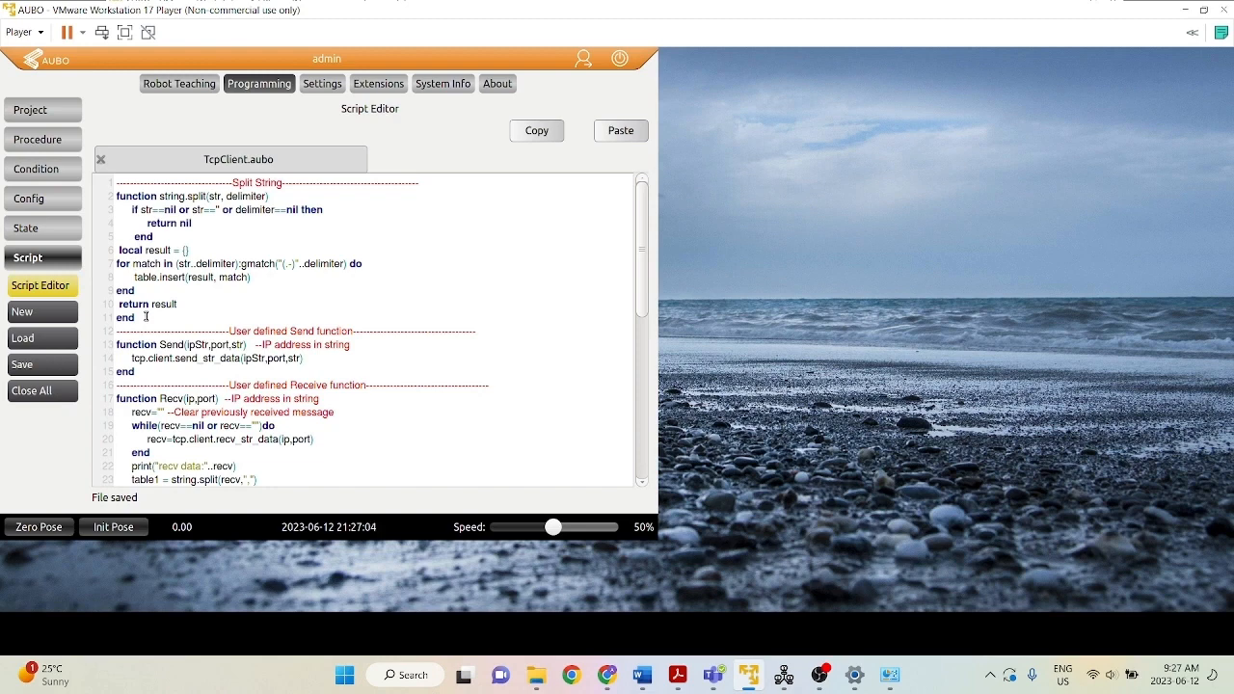
scroll(145, 316, down, 1)
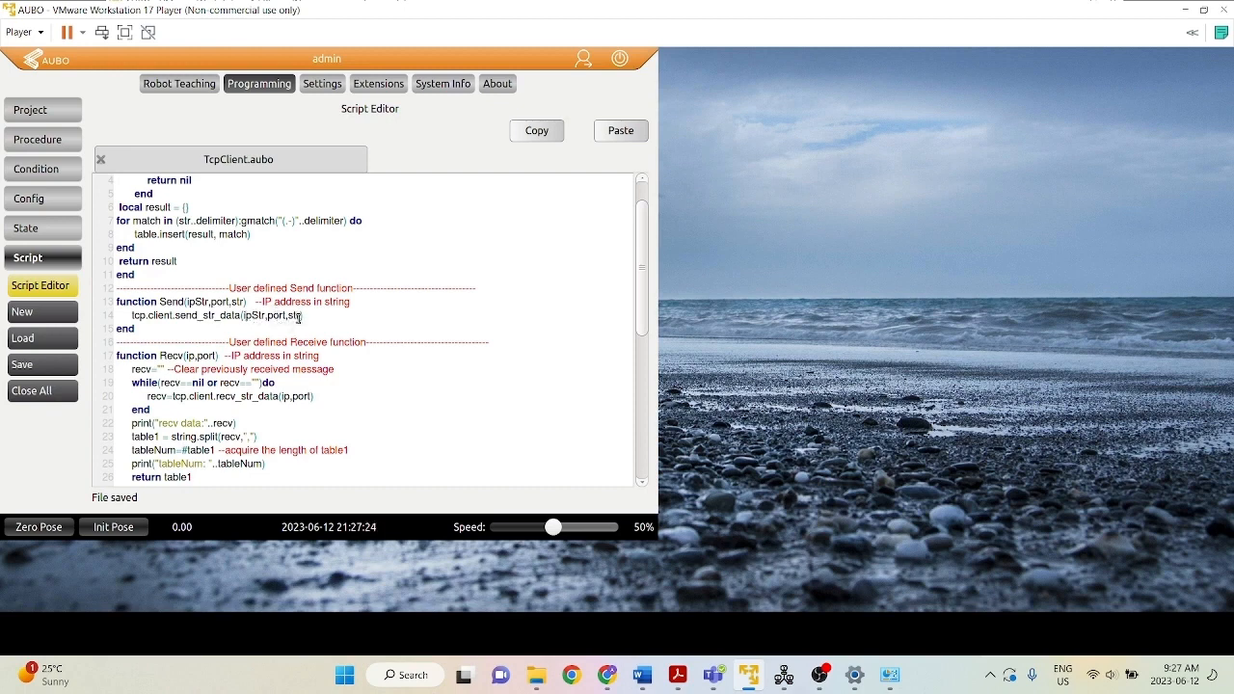
scroll(242, 316, down, 2)
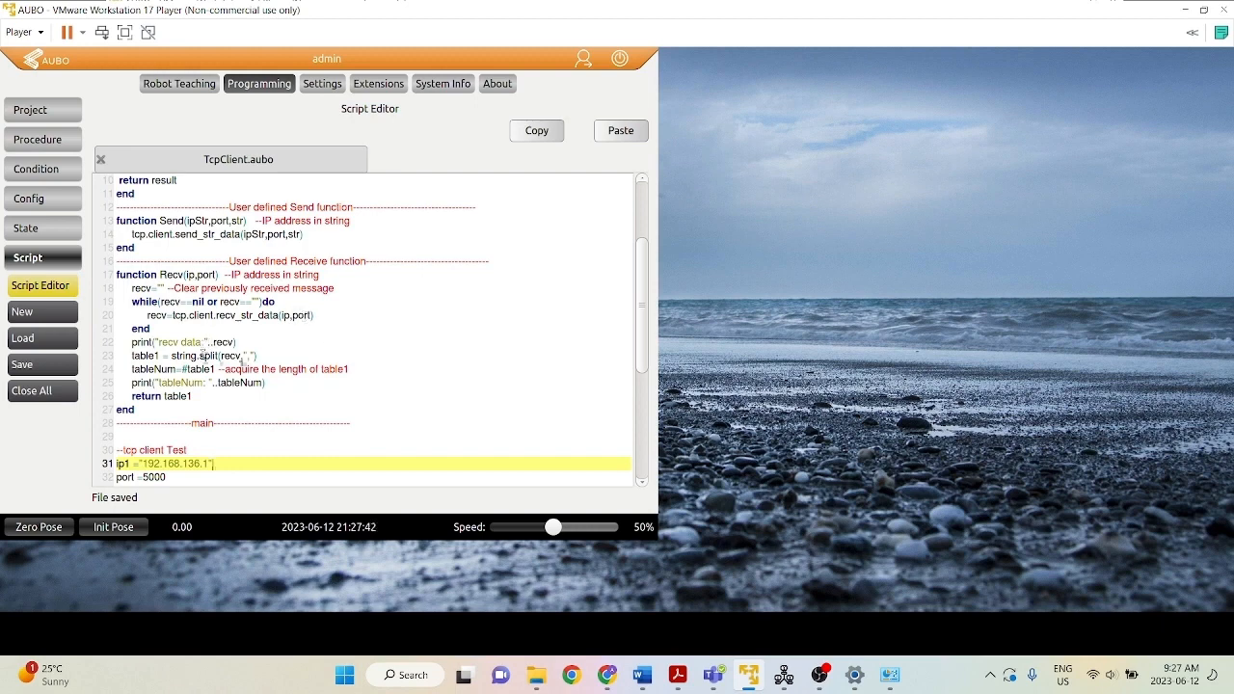
scroll(203, 355, down, 5)
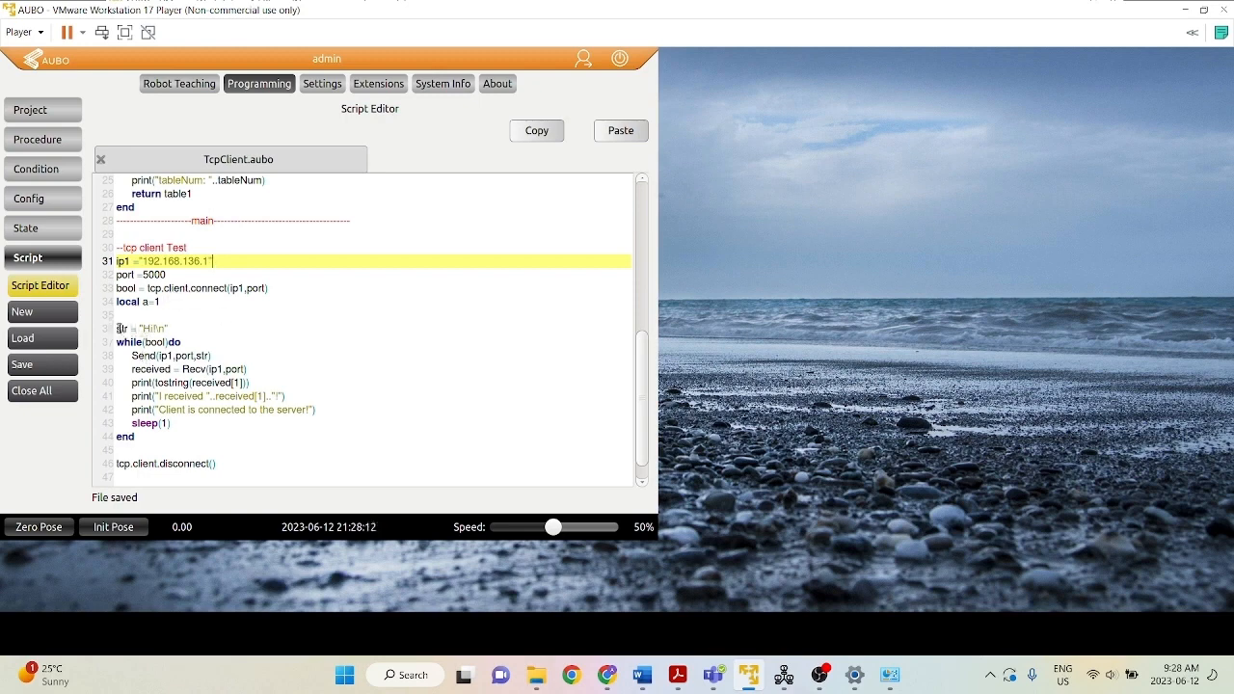
drag(118, 329, 170, 328)
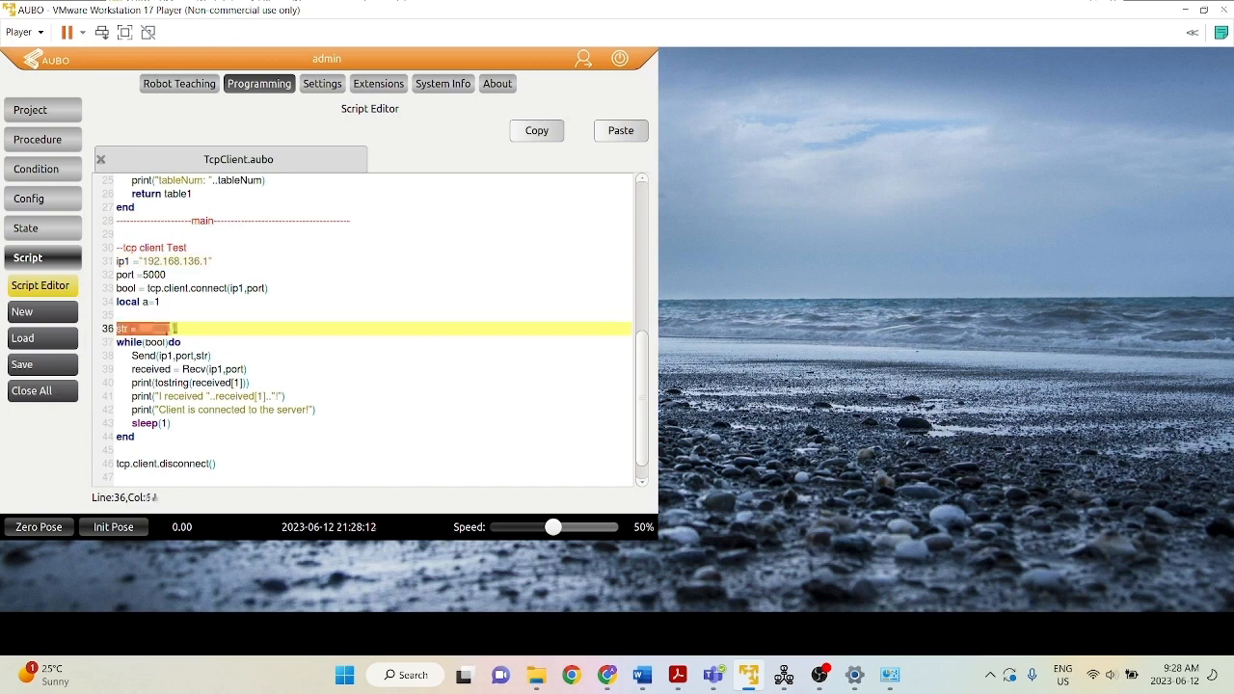
click(184, 369)
drag(262, 371, 133, 370)
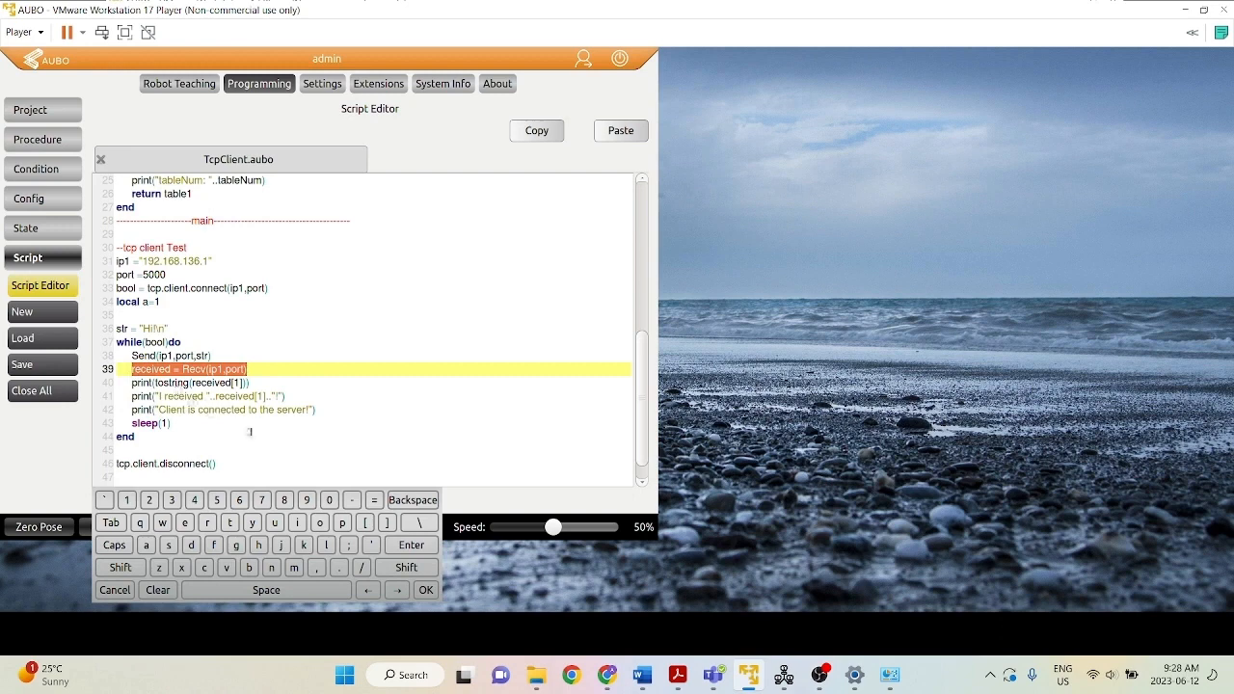
click(292, 233)
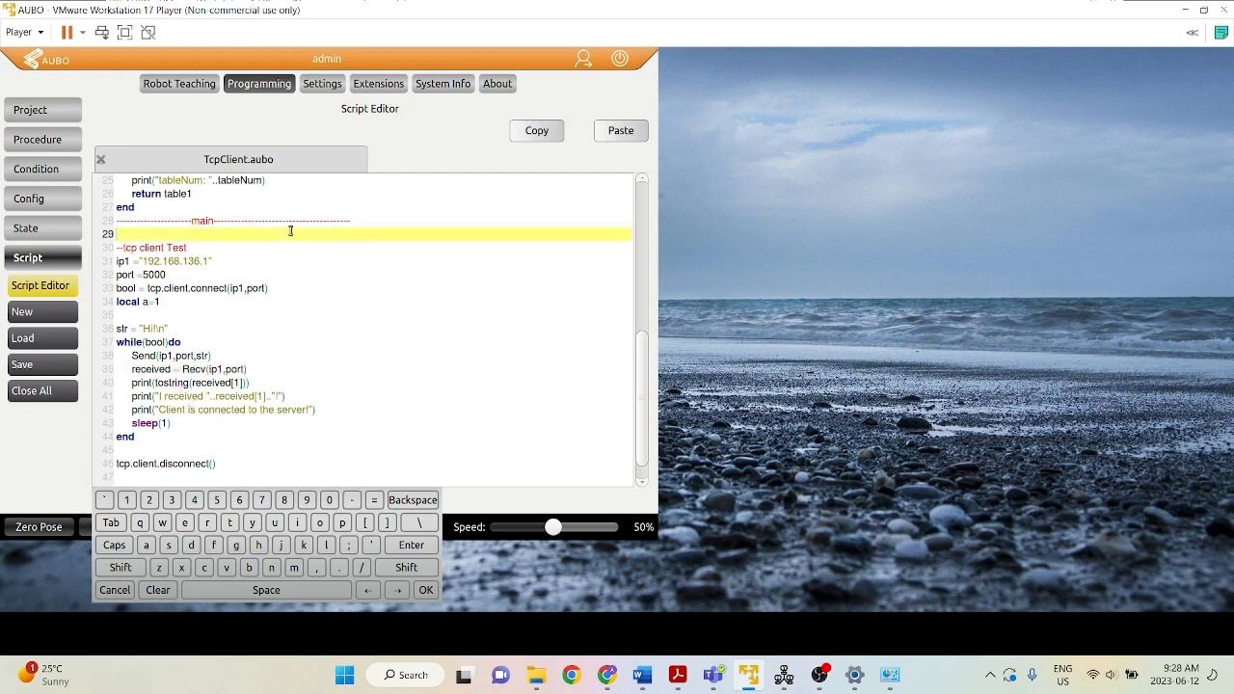
click(55, 110)
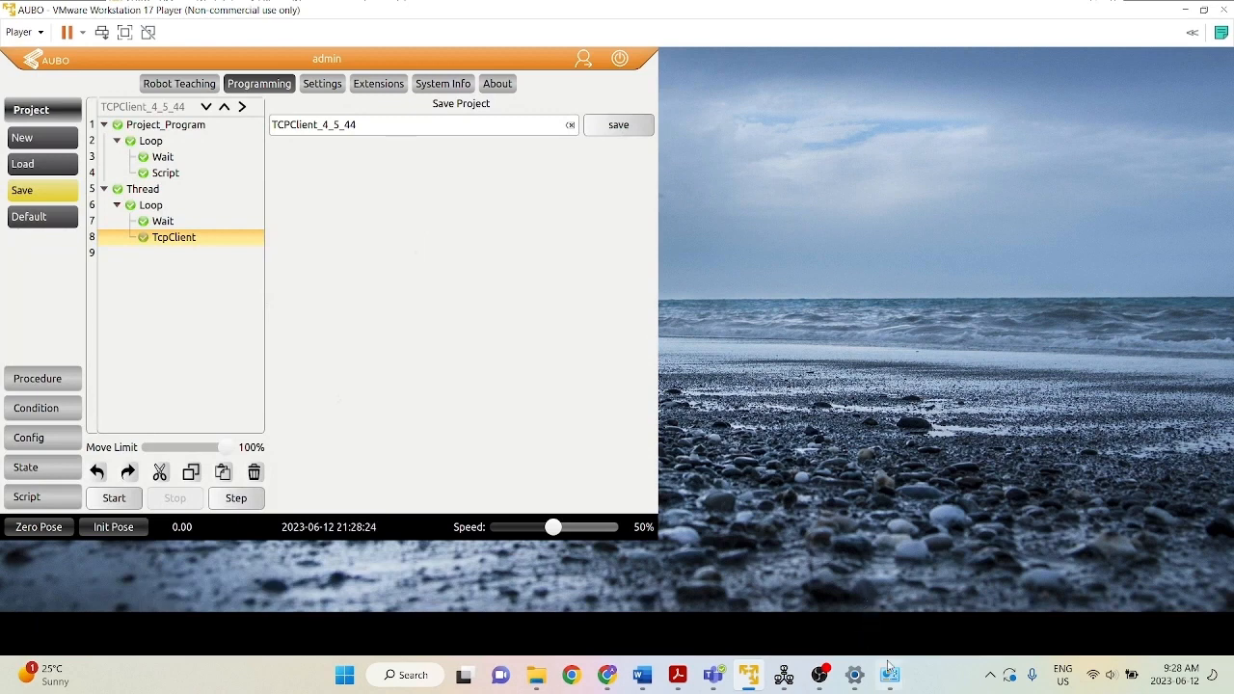
Switch to Network Assistant, close the running server connection and select TCP Server as the protocol.
click(784, 675)
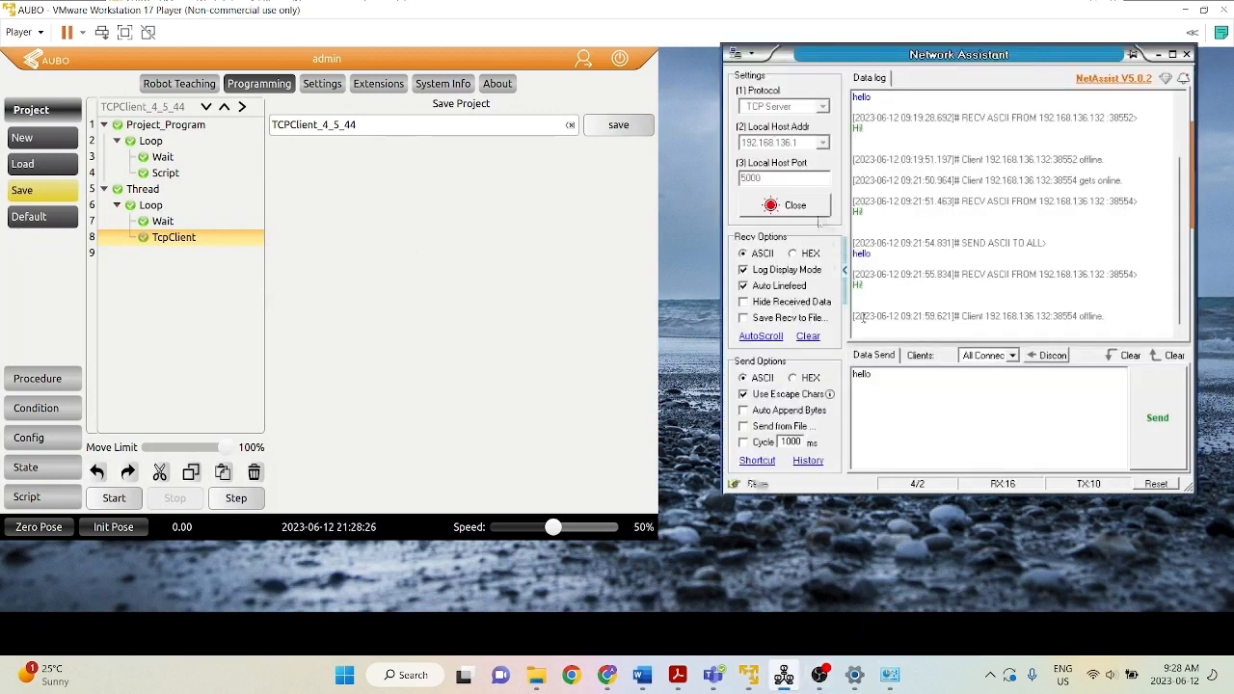
click(796, 208)
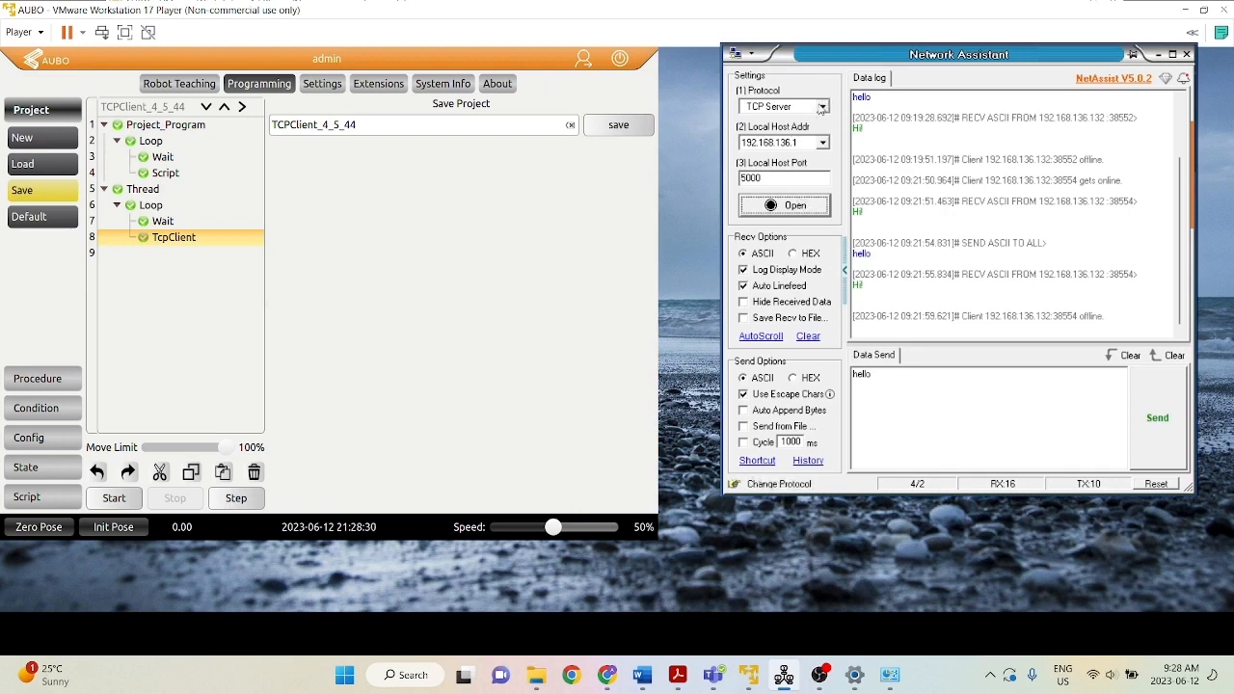
click(820, 107)
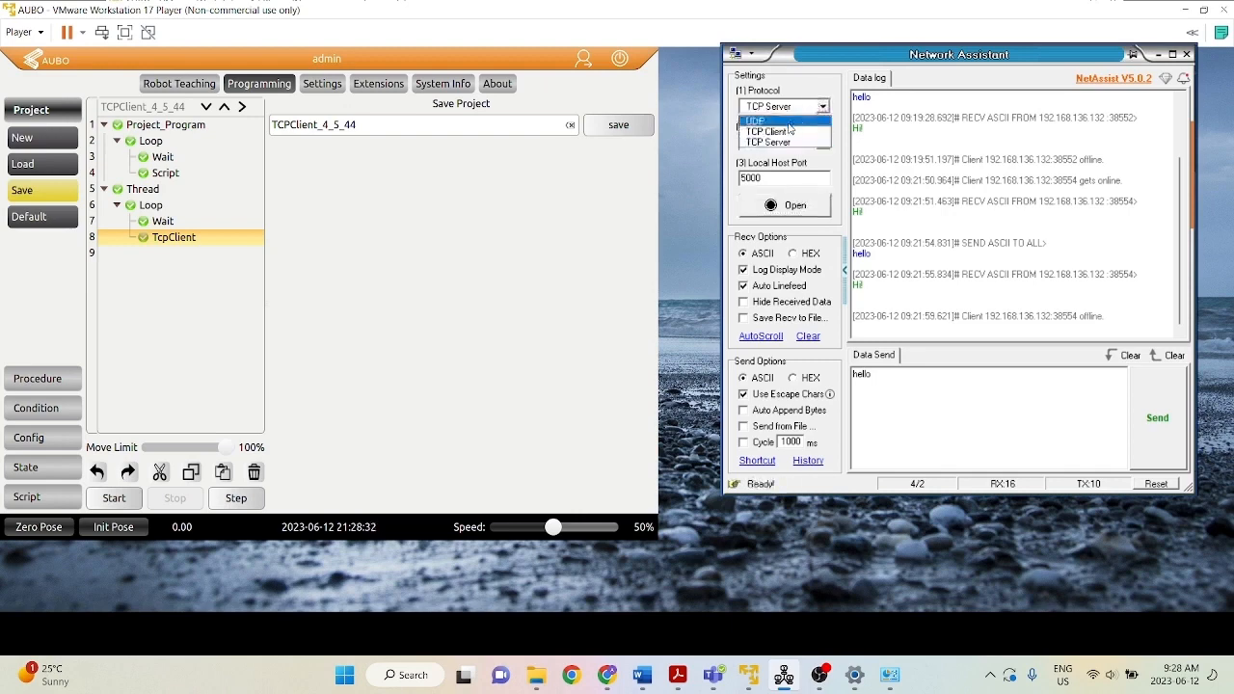
click(799, 141)
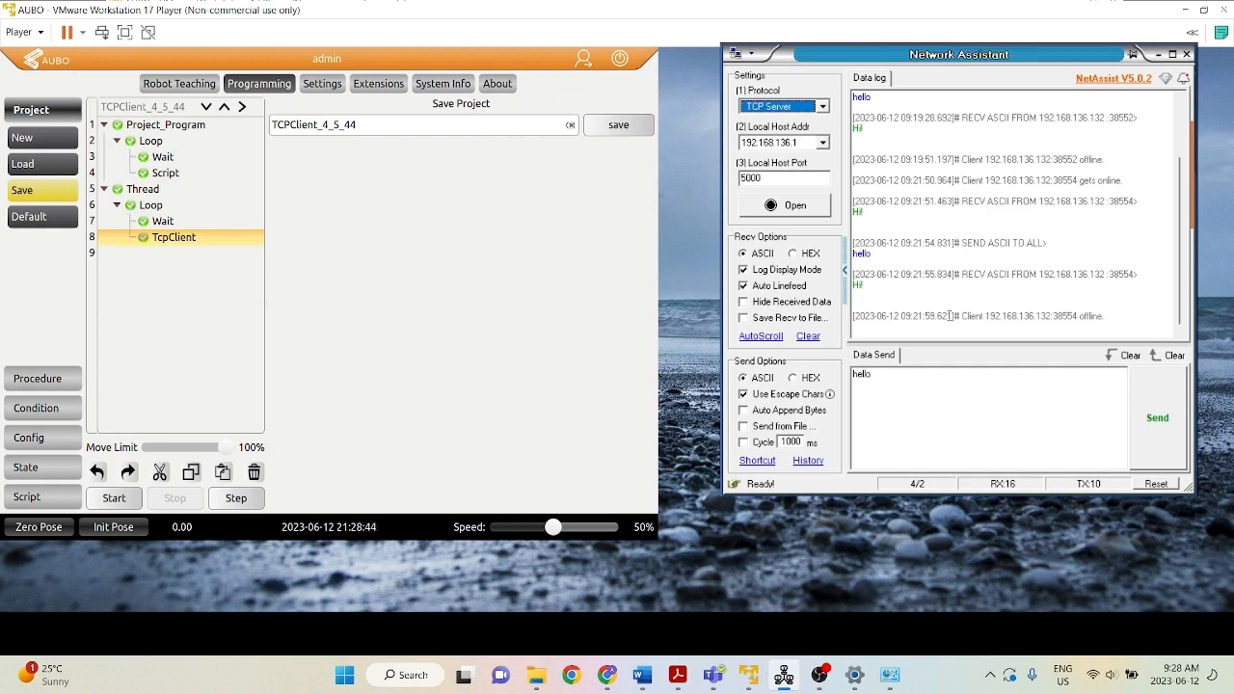
Keep TCP Server as the protocol, select 192.168.136.1 as the local host address, and open the server on port 5000.
click(823, 108)
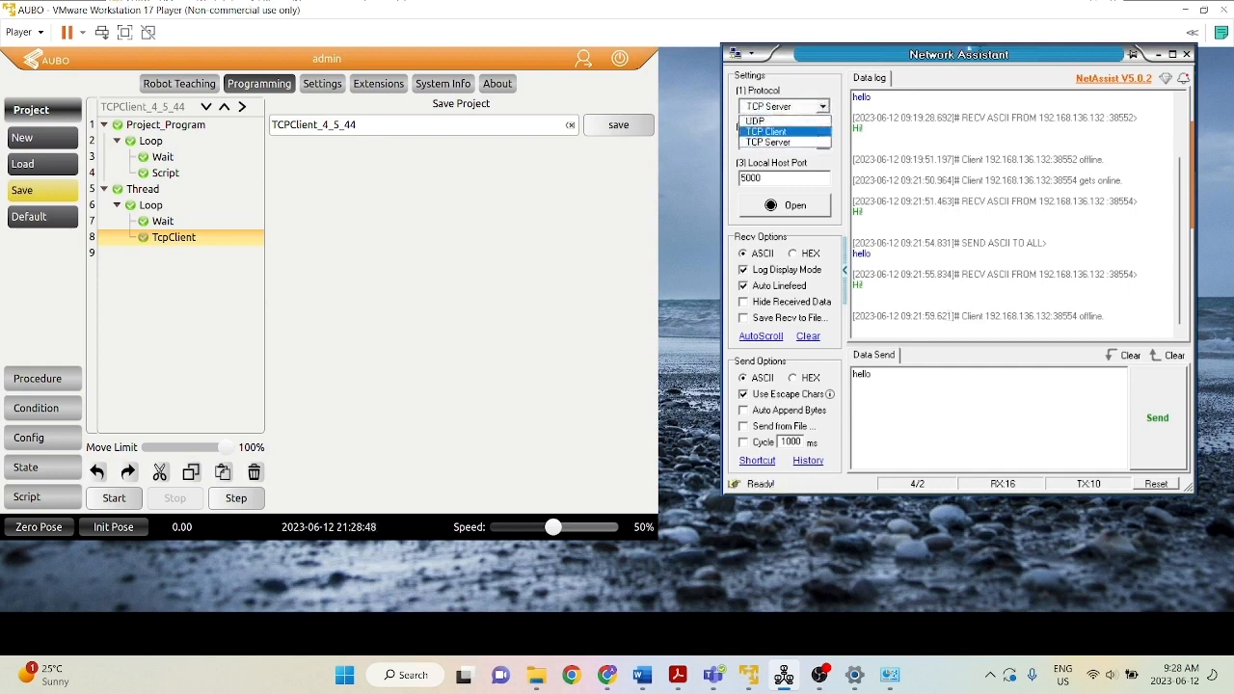
click(966, 58)
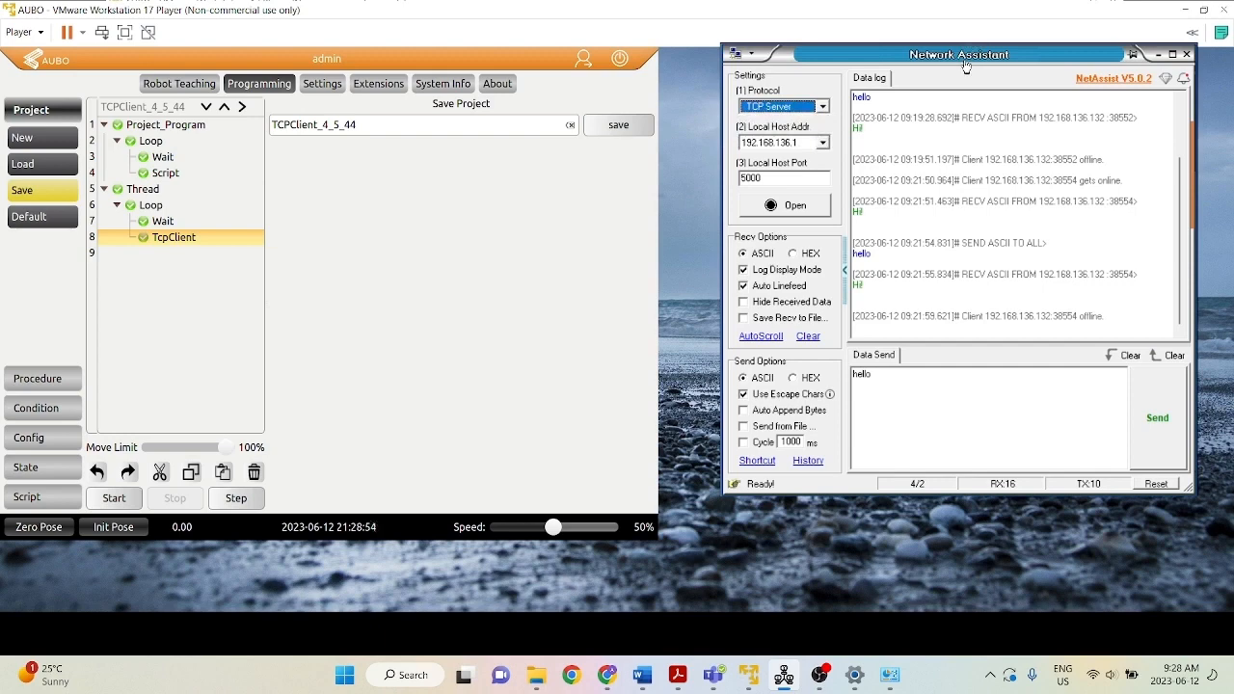
click(800, 142)
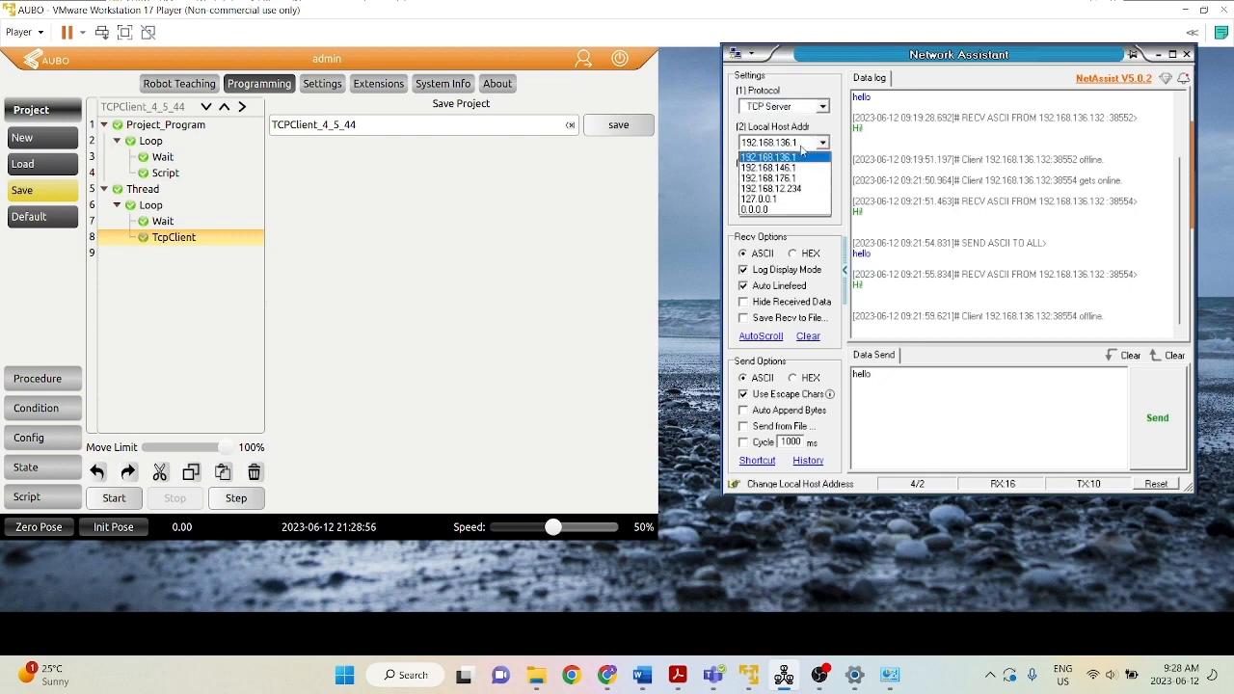
click(802, 156)
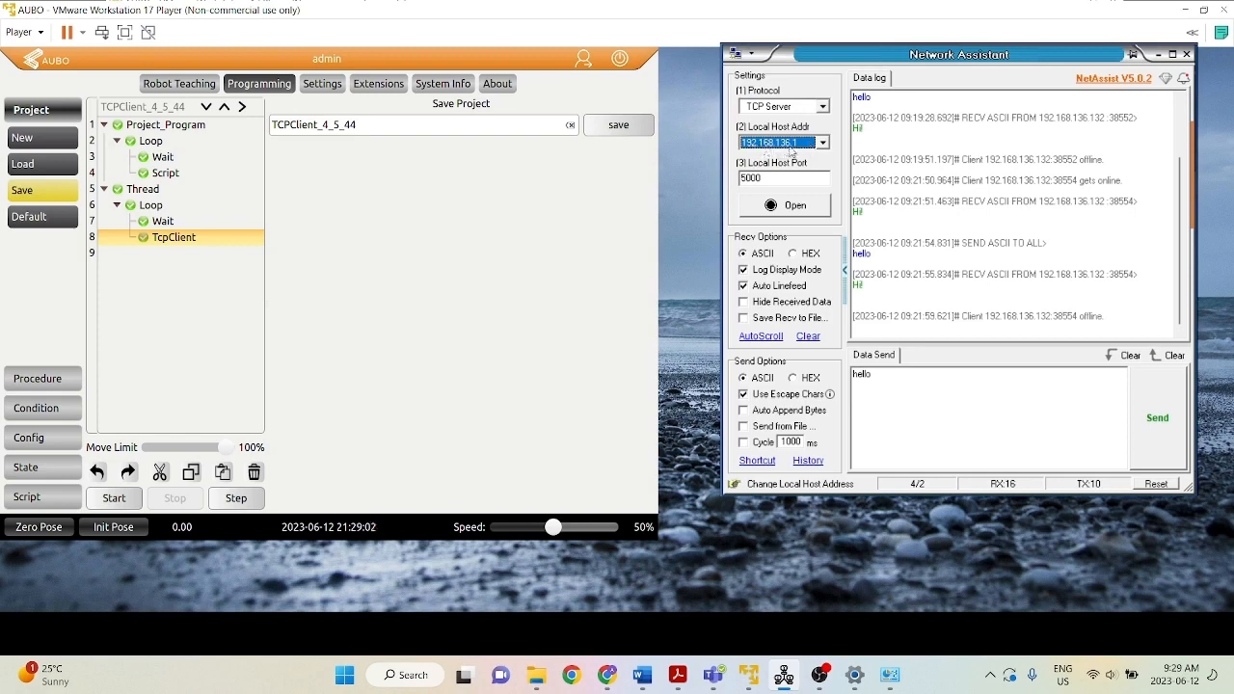
click(793, 206)
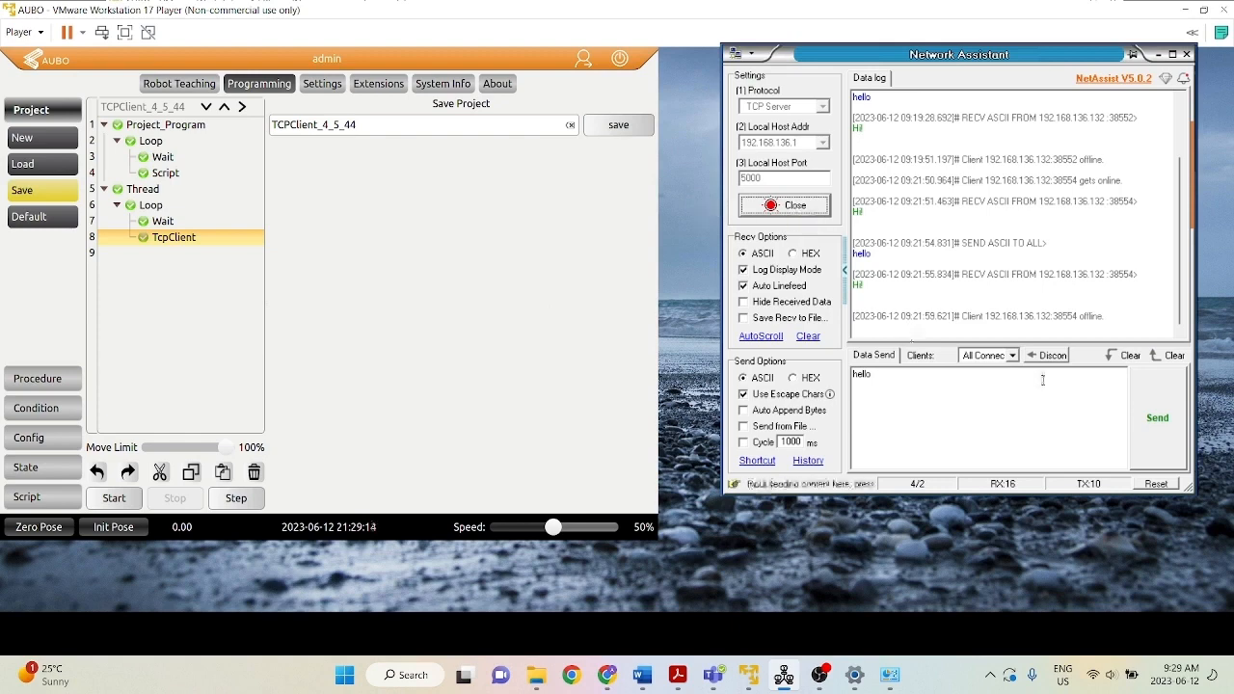
Start the TCPClient_4_5_44 project in the virtual machine and switch back to Network Assistant.
click(115, 498)
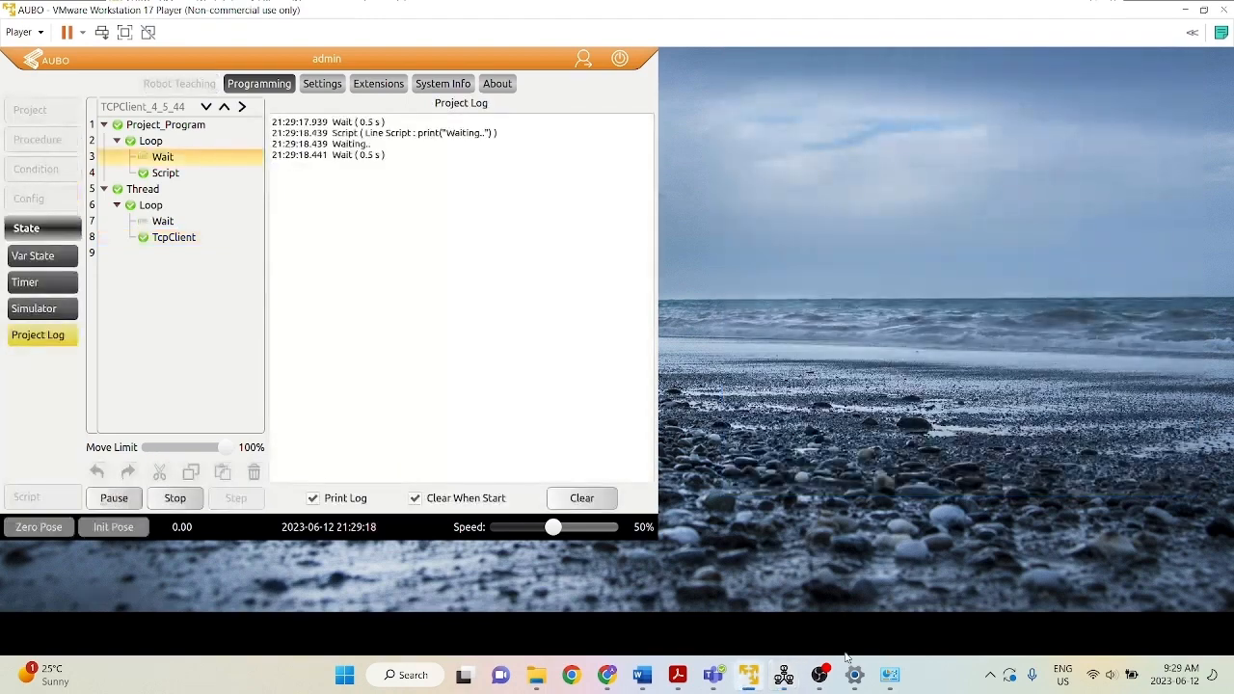
mouse_move(889, 675)
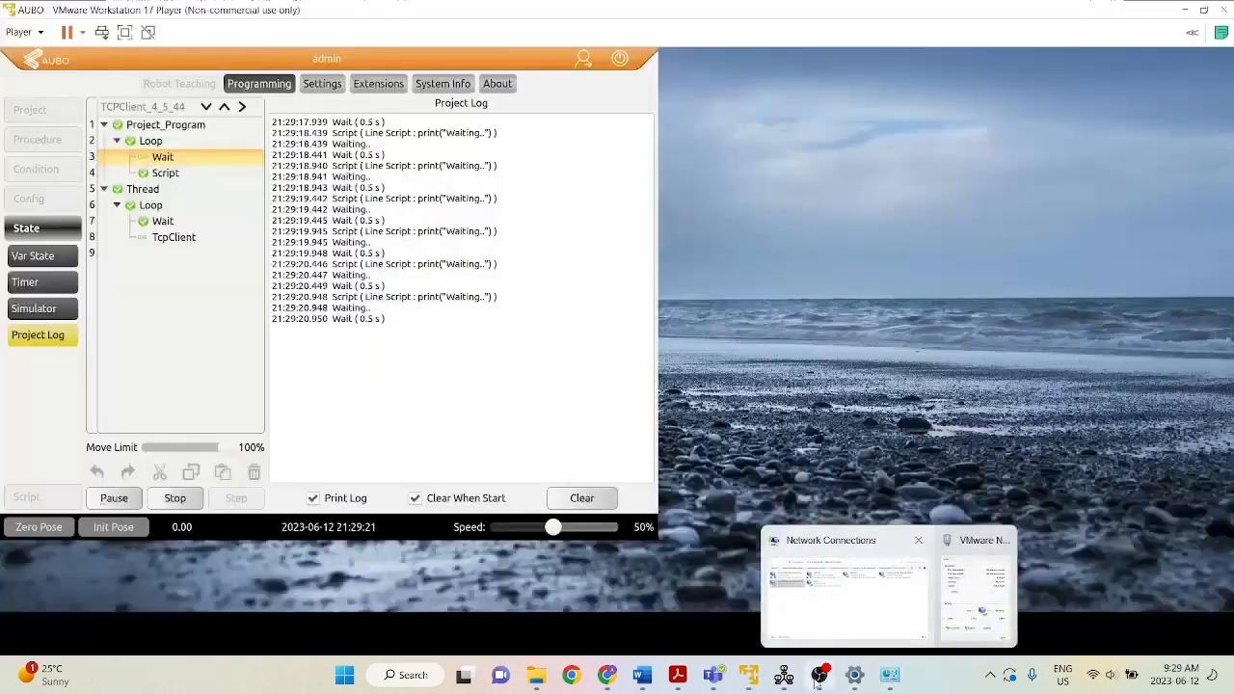
click(783, 675)
Replace the outgoing message with HELLO and send it to all connected clients.
key(ctrl+a)
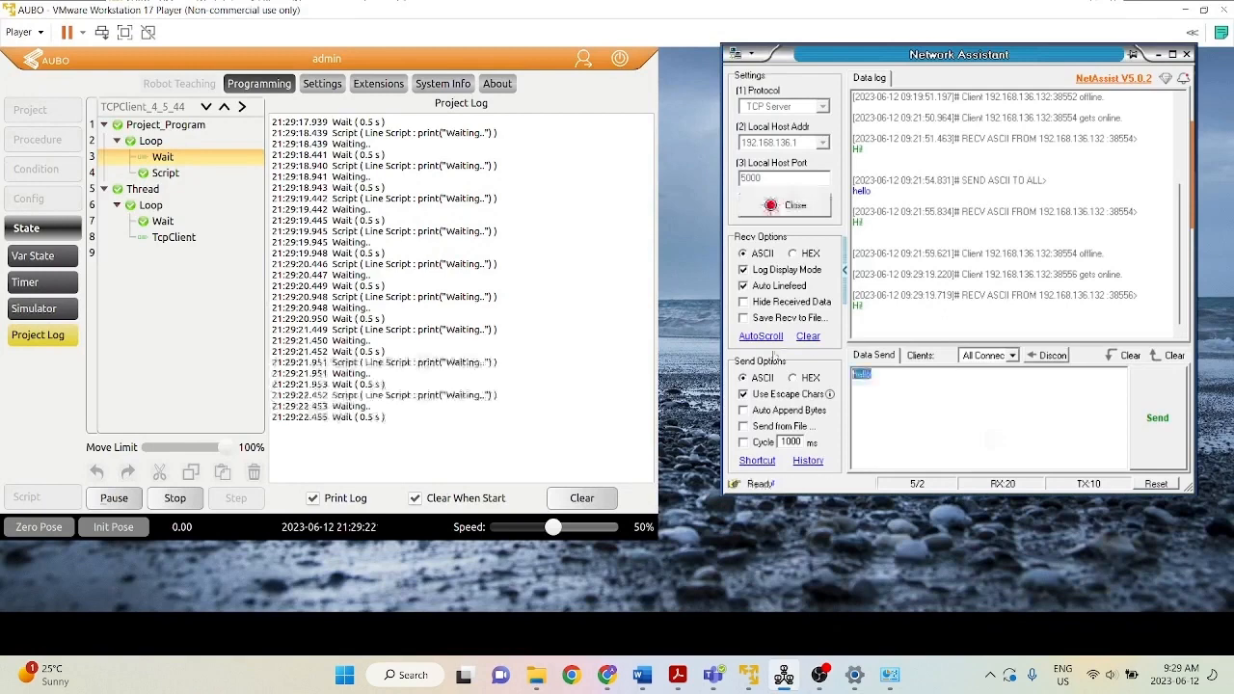
key(BackSpace)
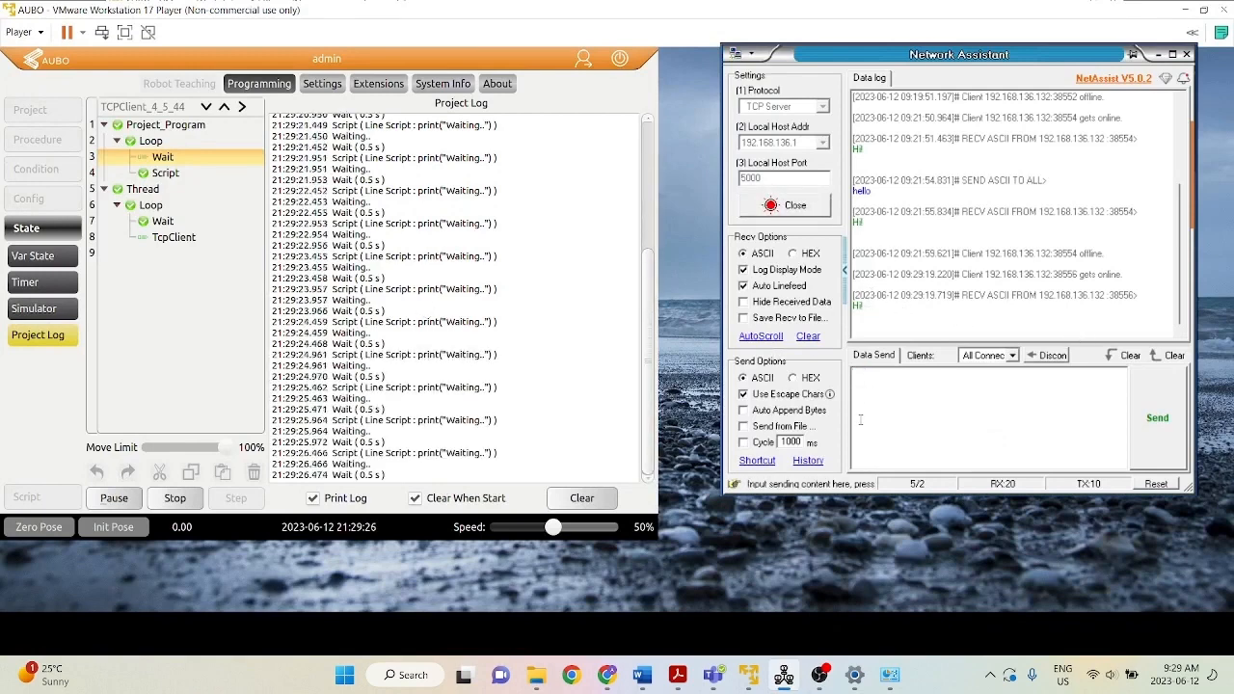
text(HELLO)
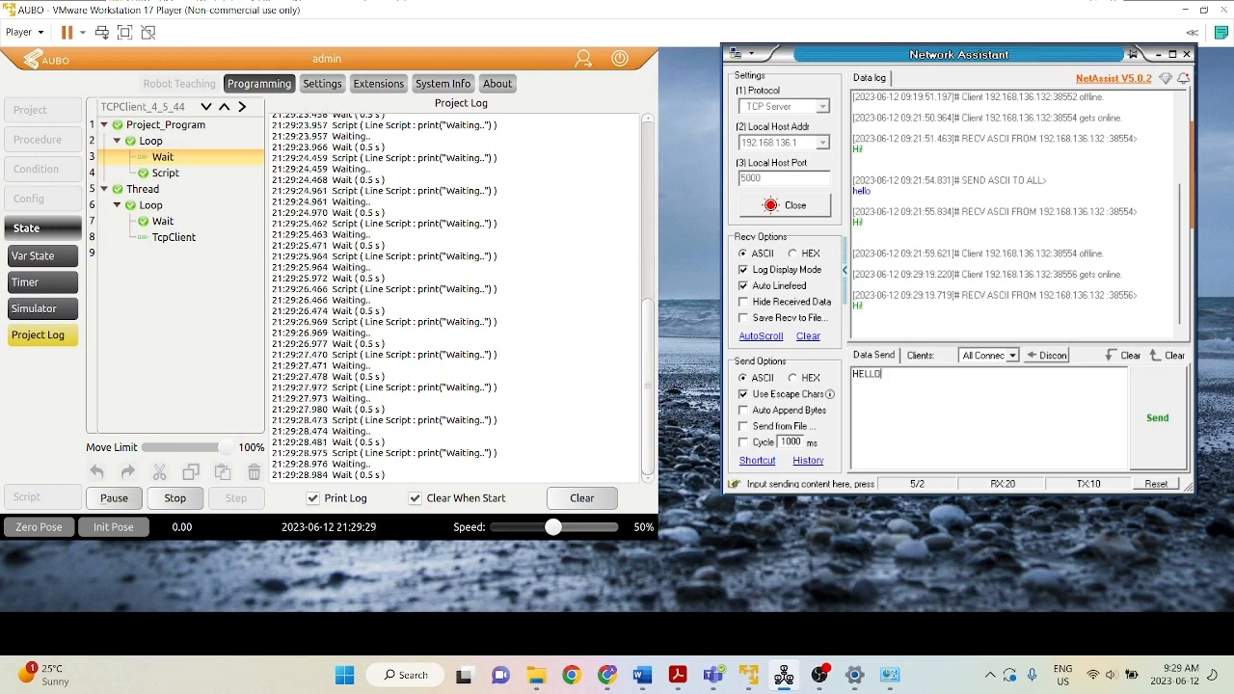
key(ctrl+Return)
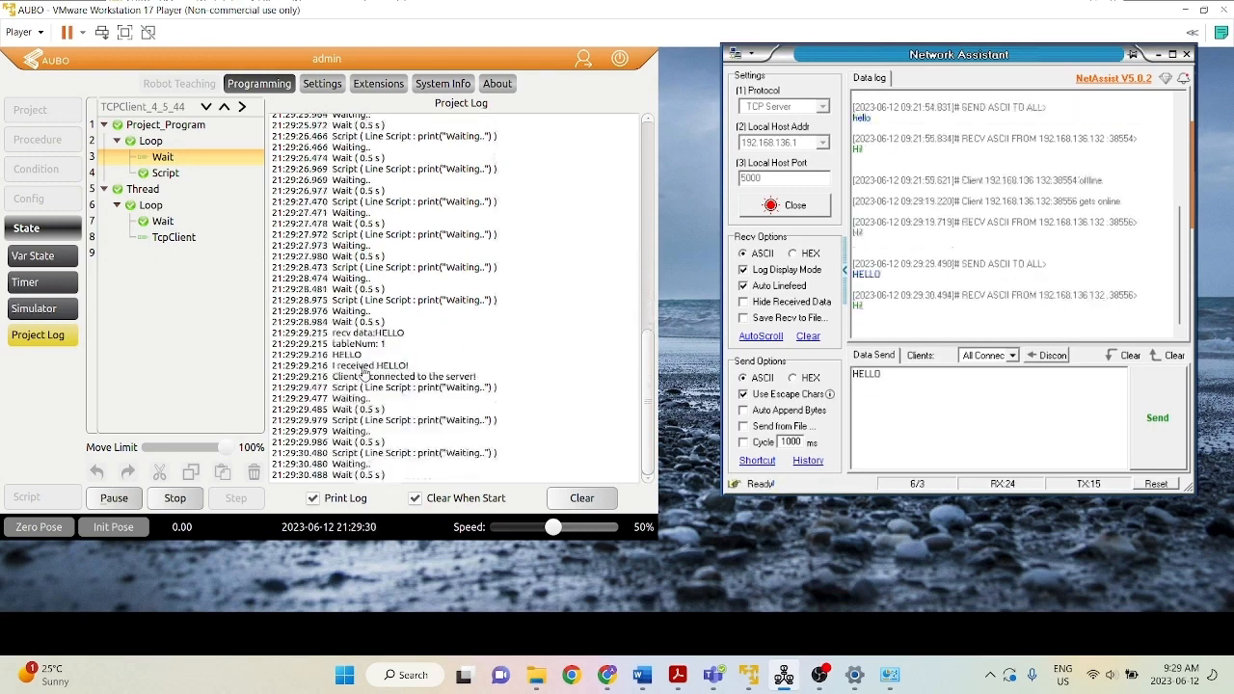
Replace the outgoing message with "CAN YOU HEAR me", send it to all clients, and close the server connection.
key(ctrl+a)
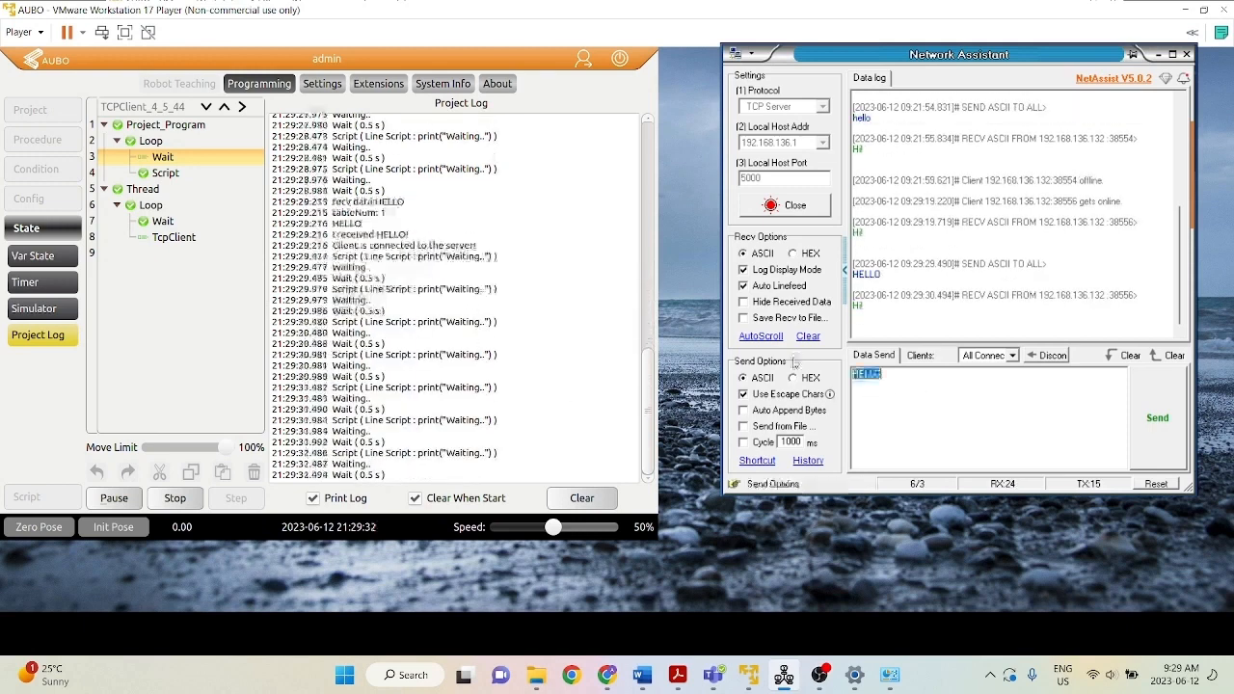
key(BackSpace)
text(CAN YOU HEAR me)
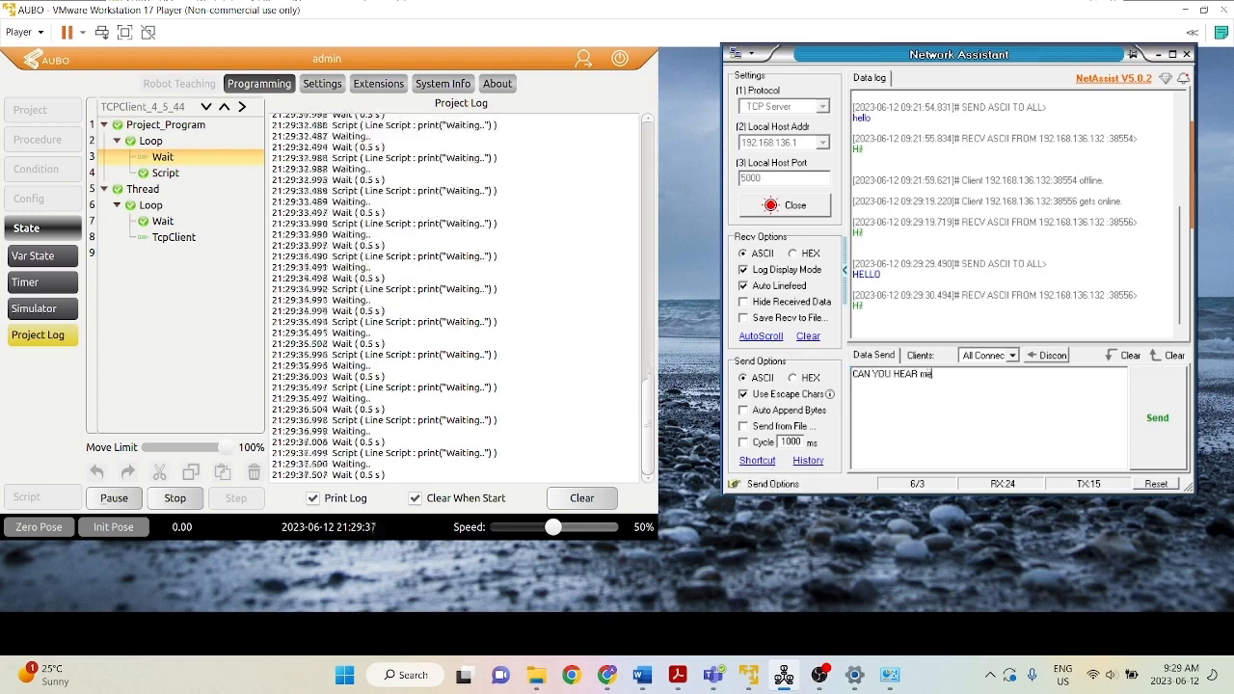
key(ctrl+Return)
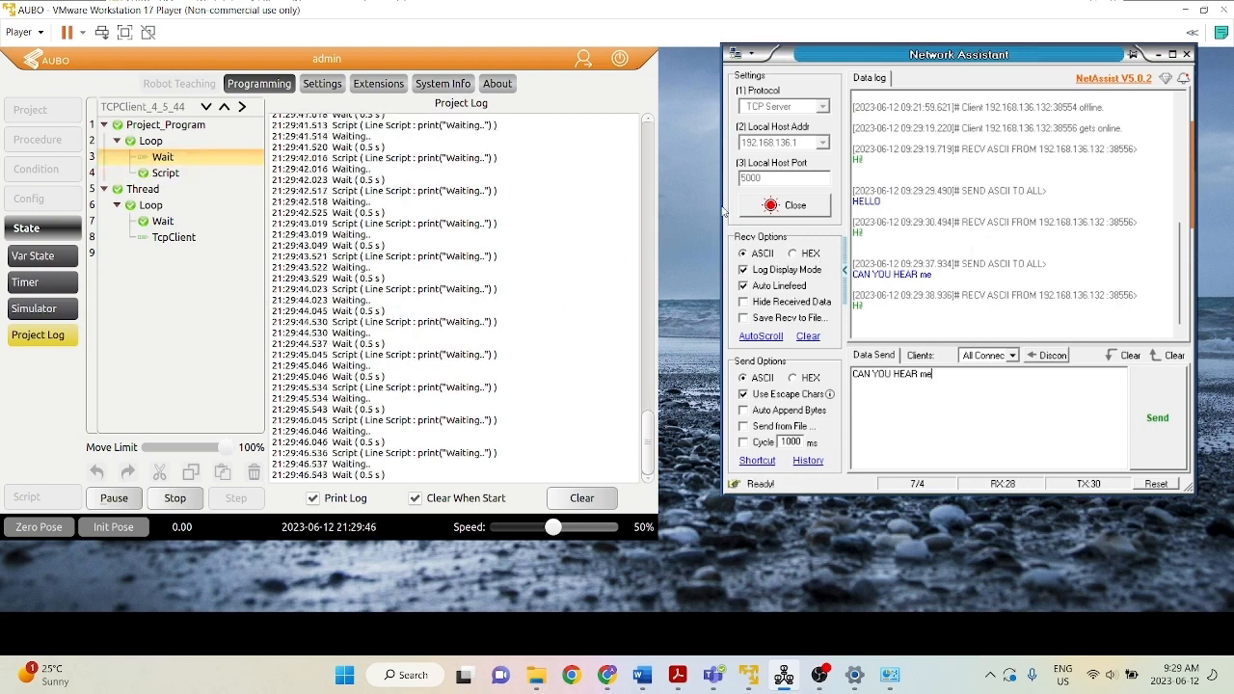
click(794, 206)
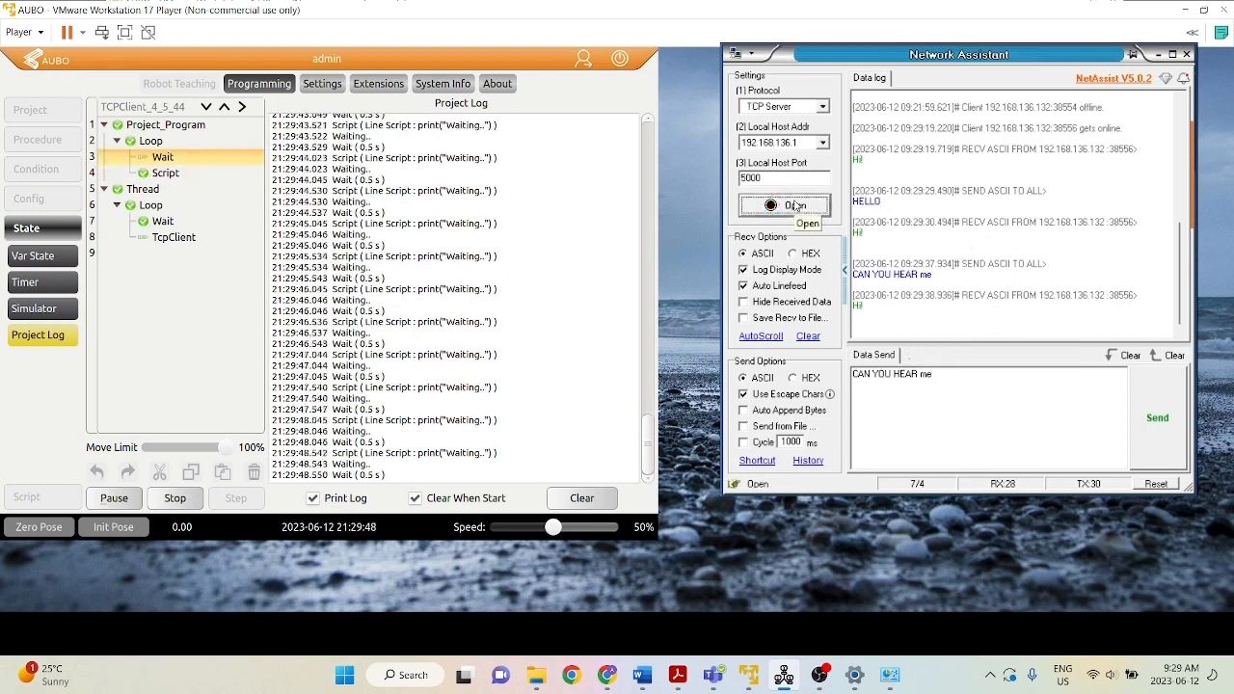